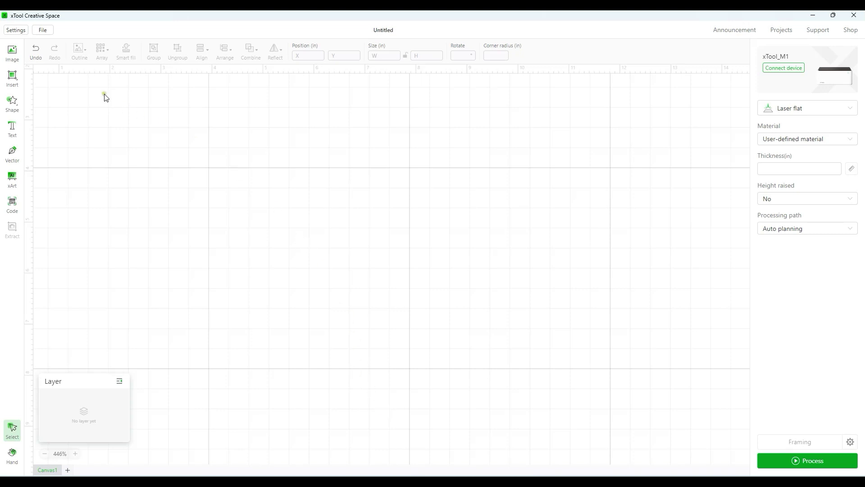
- Draw a circle near the middle of the canvas and set its width to 3 in with the proportions locked
mouse_move(22, 85)
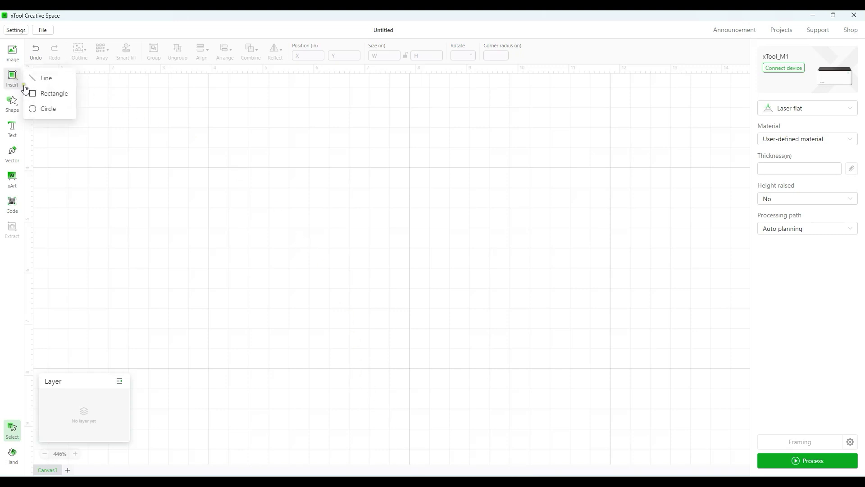
click(48, 109)
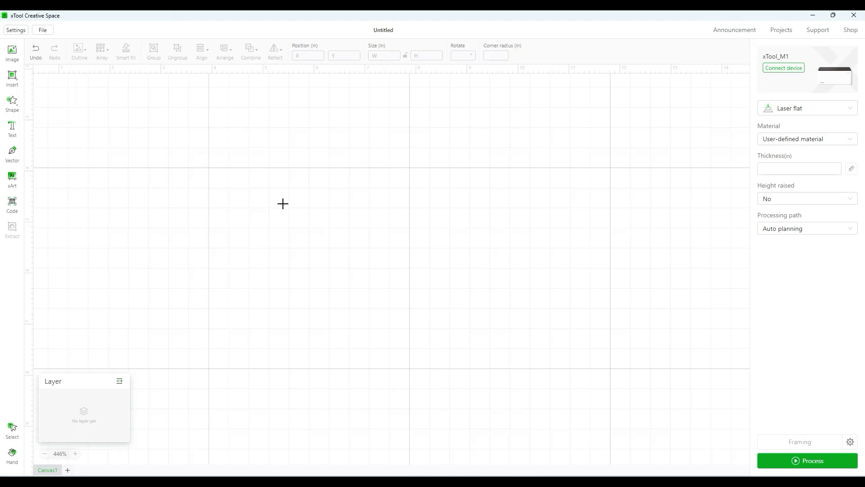
drag(283, 203, 462, 414)
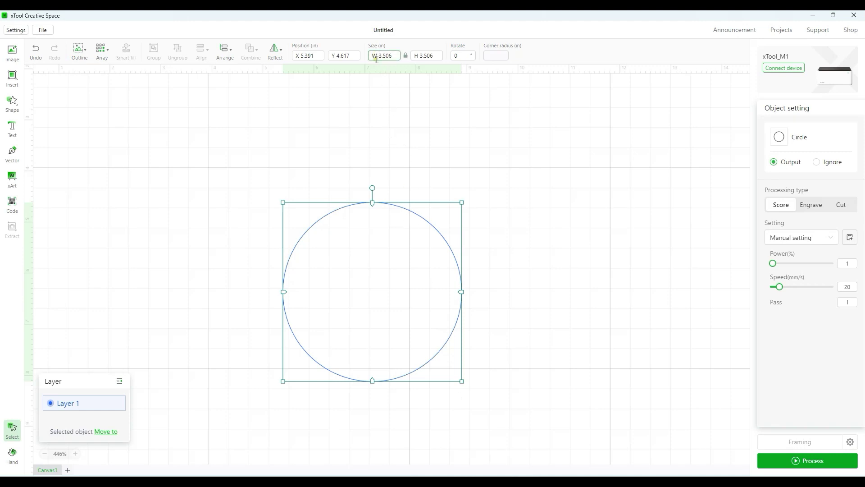
click(393, 55)
drag(392, 56, 372, 56)
text(3)
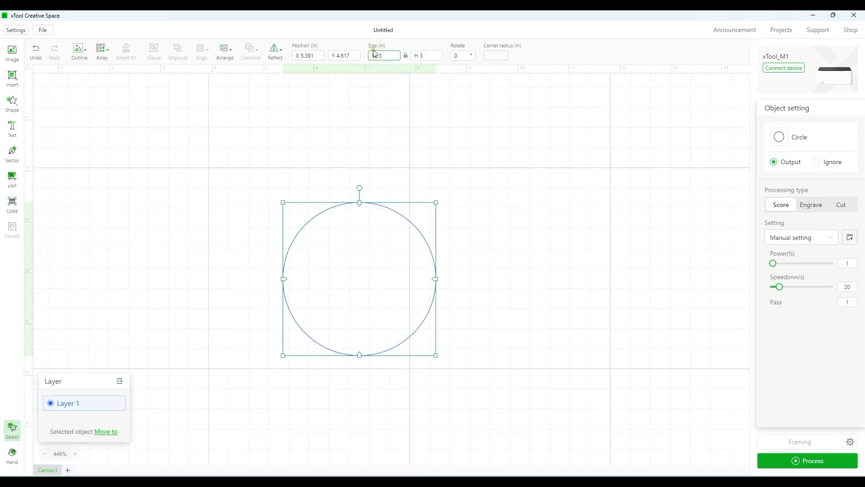
click(401, 138)
- Duplicate the 3 in circle, place the copy beside the original at its right, and set the copy's width to 4 in
click(382, 204)
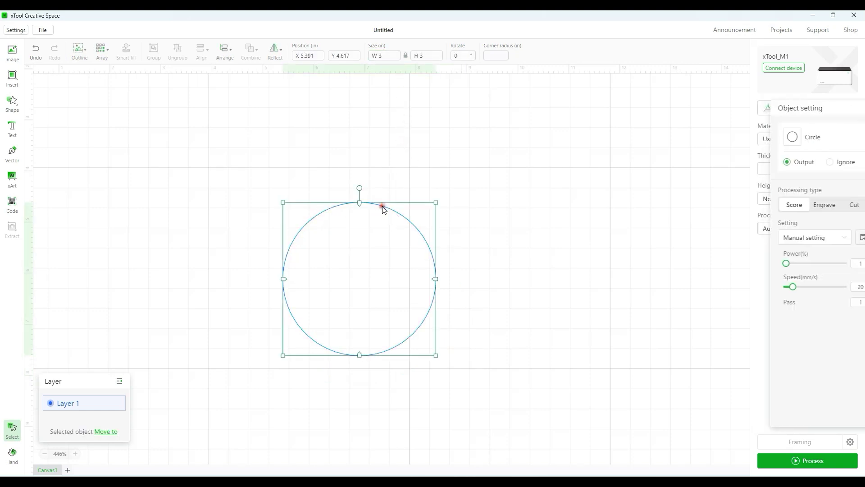
key(ctrl+v)
drag(398, 216, 633, 155)
click(380, 55)
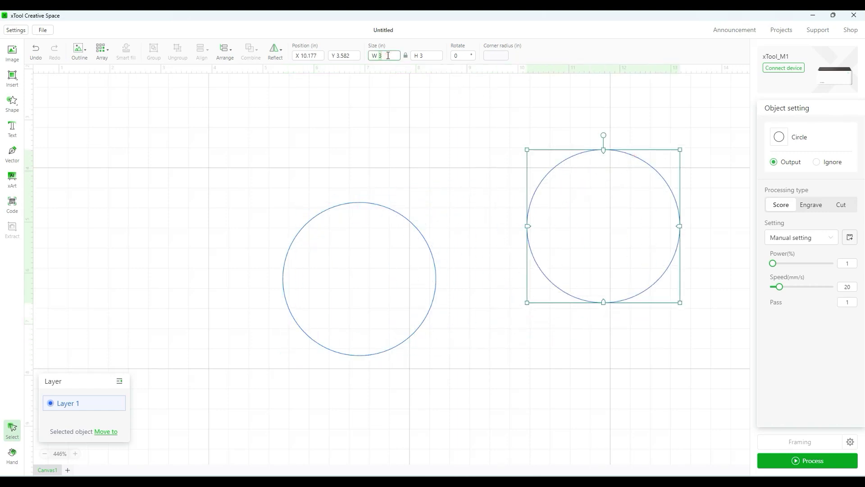
key(BackSpace)
text(4)
key(Return)
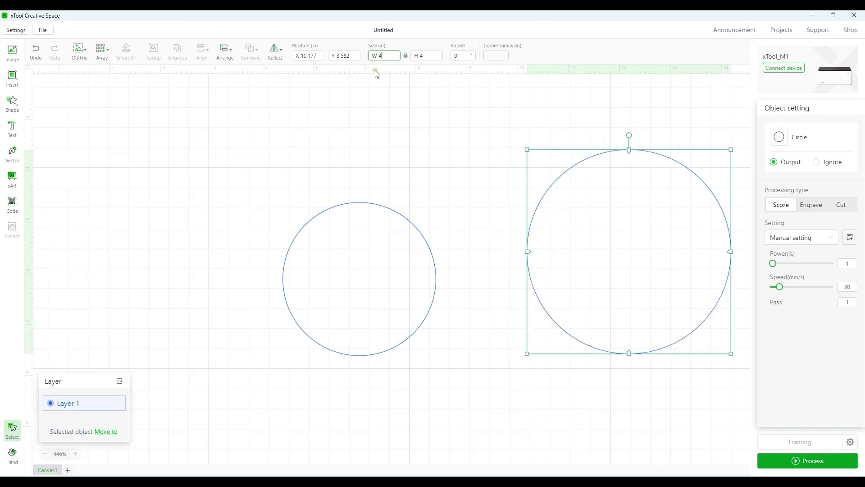
click(415, 126)
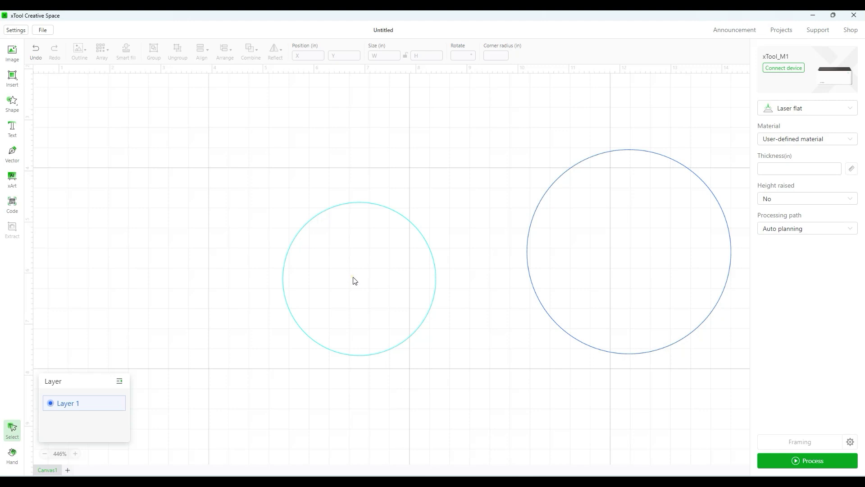
- Insert the thin-branched snowflake from the Festival shape library
click(12, 103)
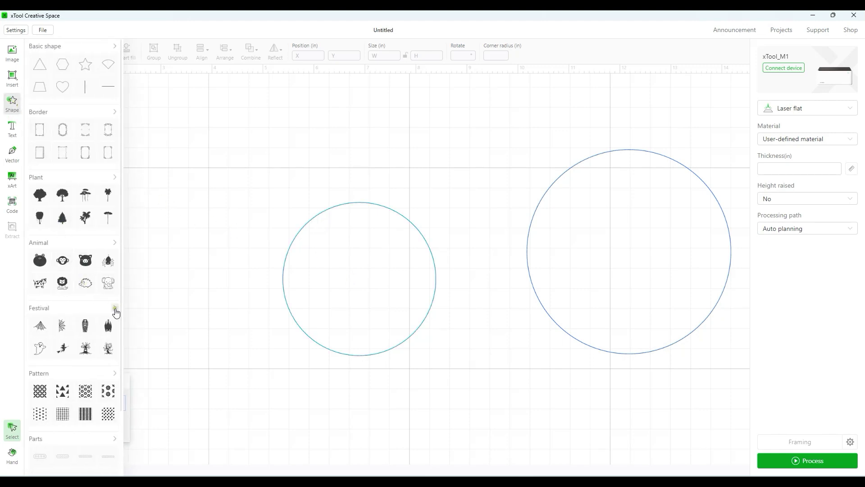
click(116, 310)
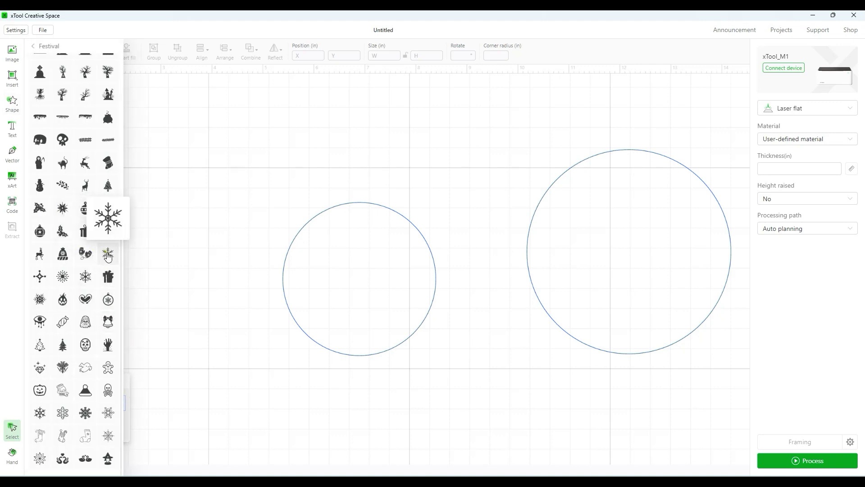
click(108, 254)
click(429, 183)
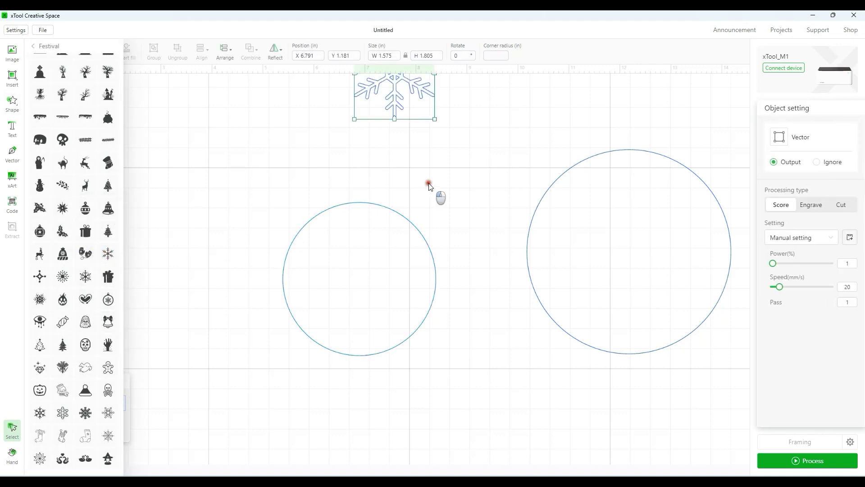
- Position the snowflake over the 3 in circle and enlarge it proportionally to a width of 2.7 in
drag(397, 84, 339, 264)
drag(379, 301, 428, 345)
drag(383, 305, 377, 292)
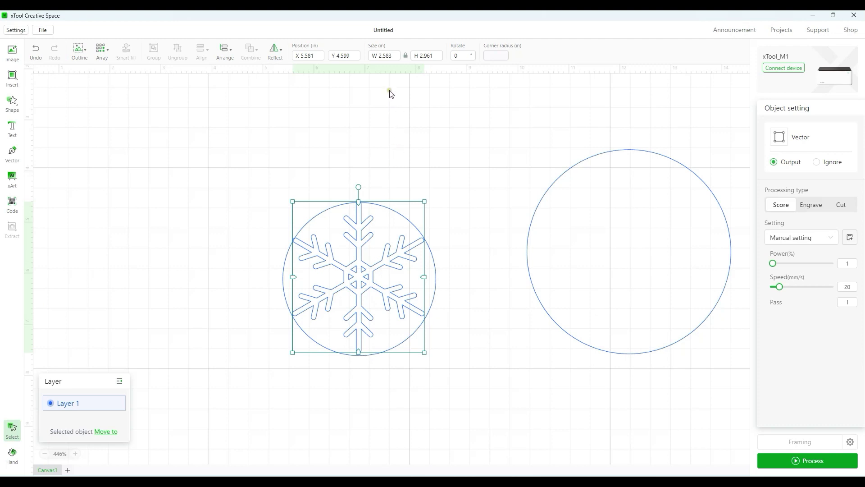
click(381, 58)
drag(384, 56, 397, 56)
text(7)
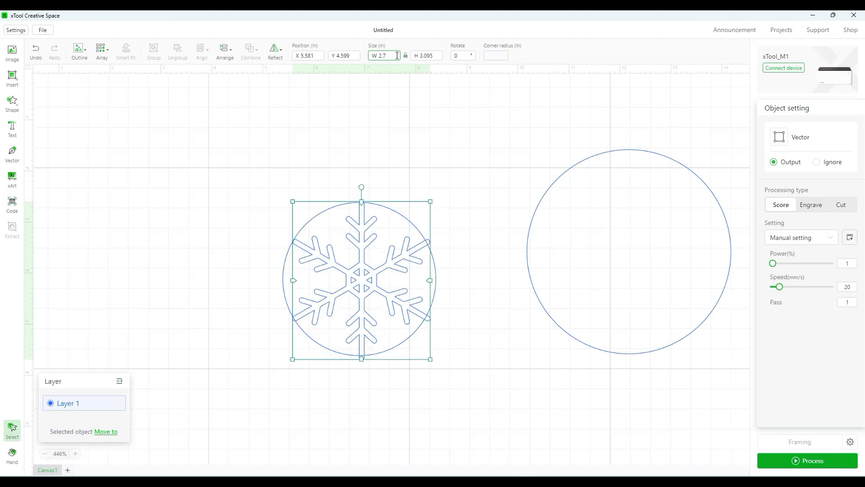
click(282, 133)
- Align the snowflake and the 3 in circle on their horizontal and vertical centers
drag(257, 168, 458, 402)
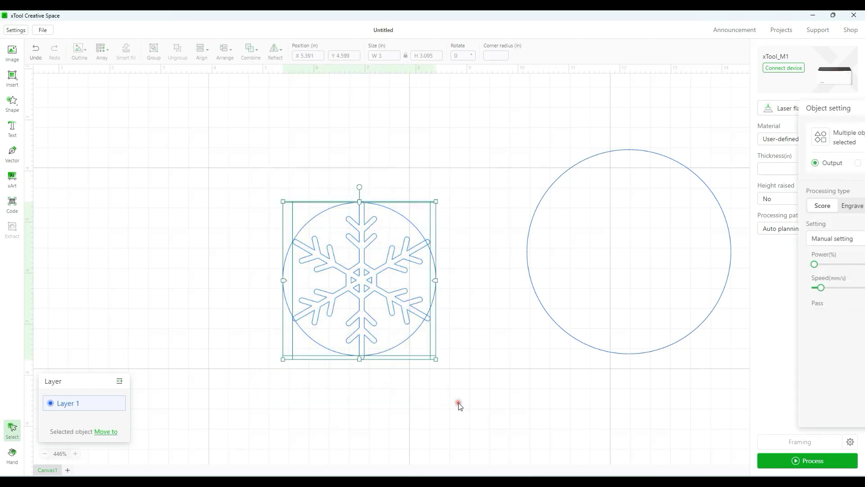
mouse_move(201, 50)
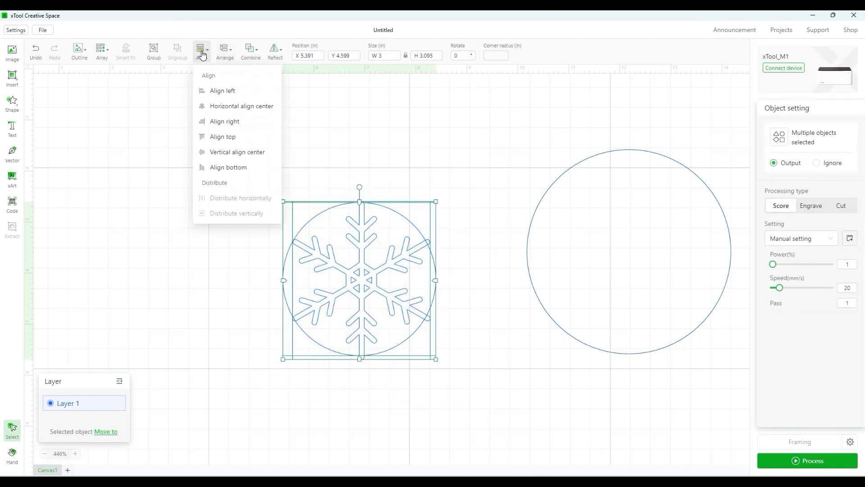
click(212, 105)
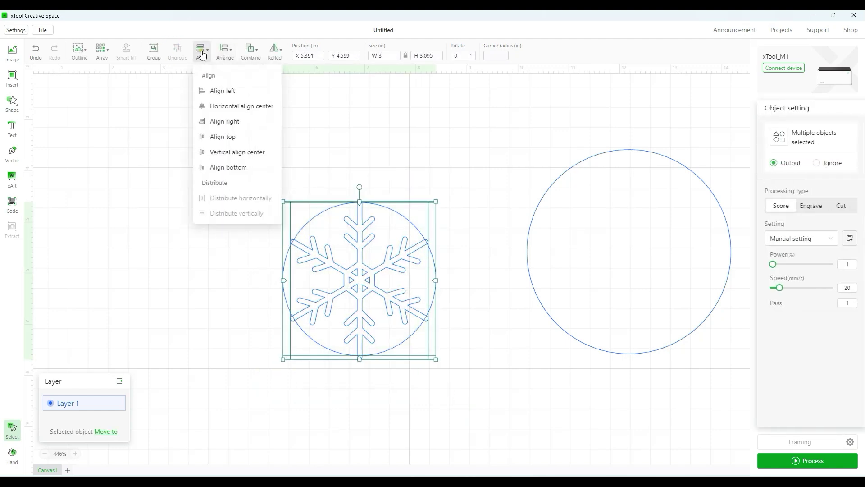
click(215, 152)
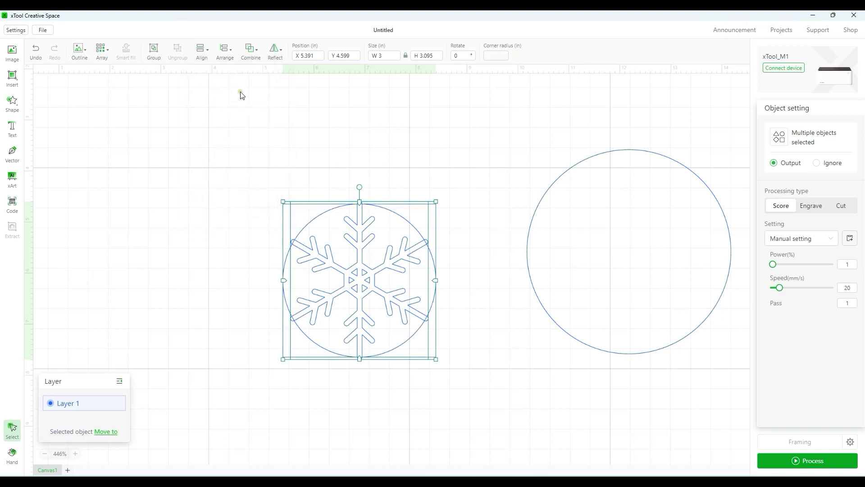
- Subtract the snowflake from the 3 in circle
mouse_move(250, 54)
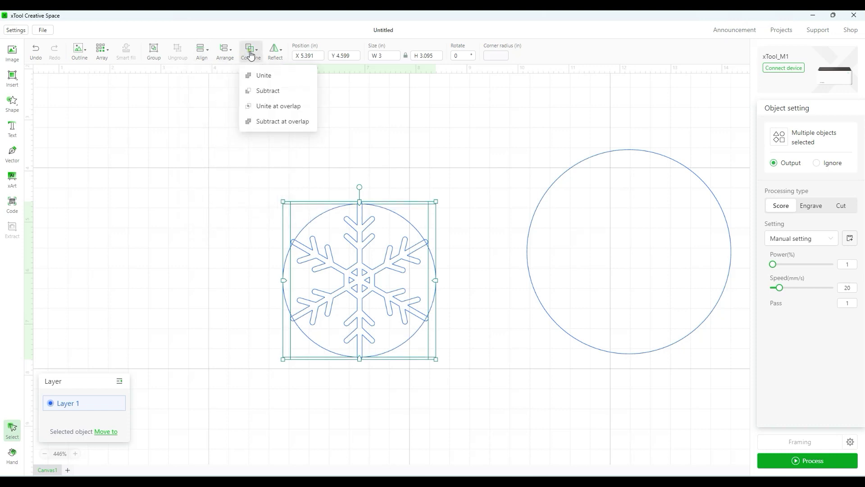
click(260, 93)
click(249, 134)
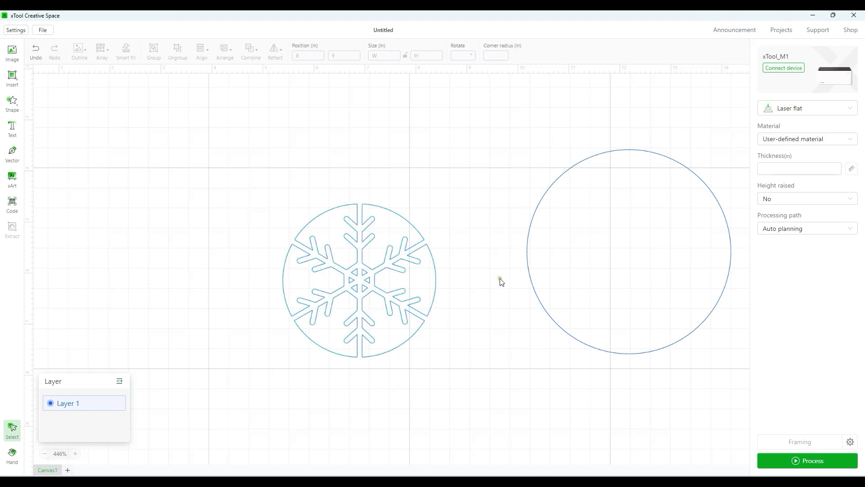
- Align the snowflake disc and the 4 in circle on both centers, and move them together to about X 5.01, Y 4.00 in
click(532, 287)
drag(532, 287, 396, 293)
drag(222, 109, 746, 408)
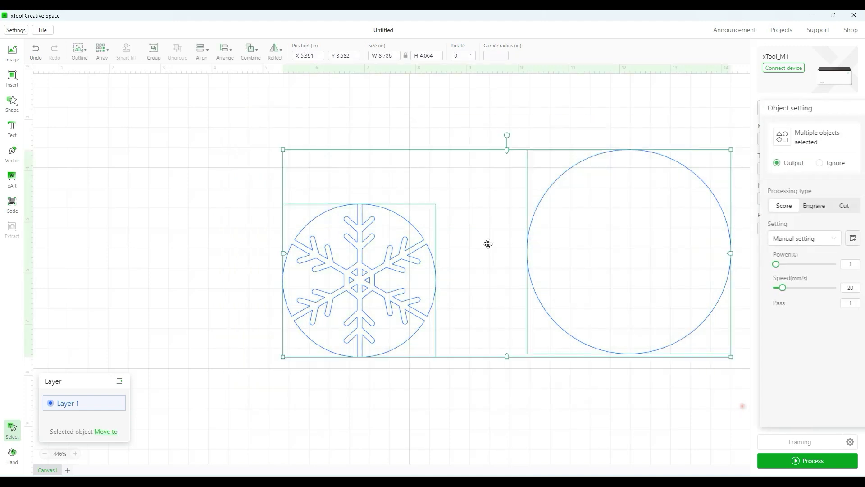
click(221, 52)
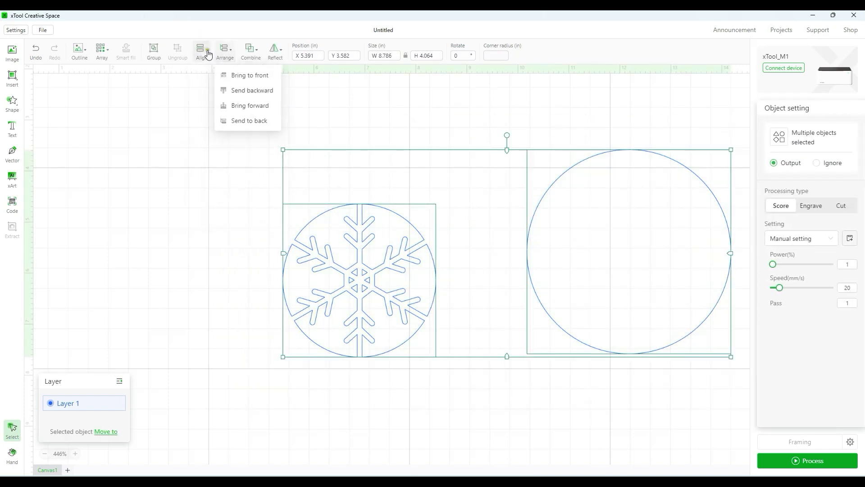
click(206, 53)
click(215, 105)
click(200, 51)
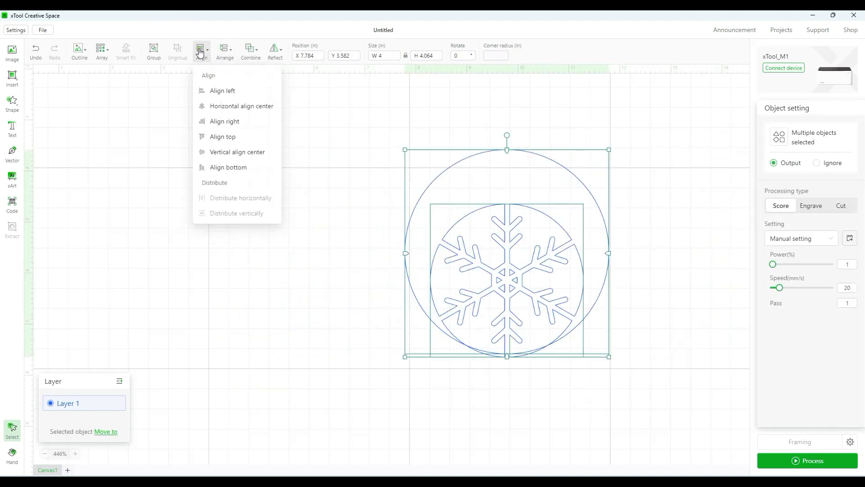
click(214, 148)
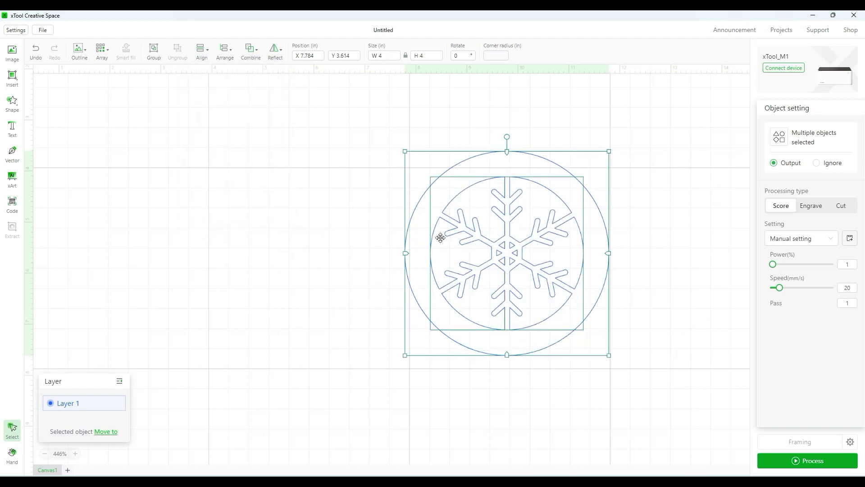
drag(505, 252, 364, 272)
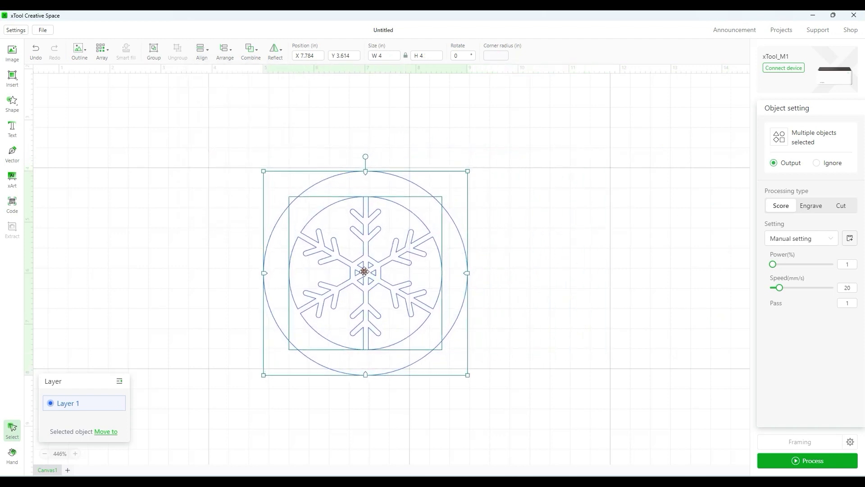
- Combine the snowflake disc and the 4 in circle with Subtract at overlap
click(251, 50)
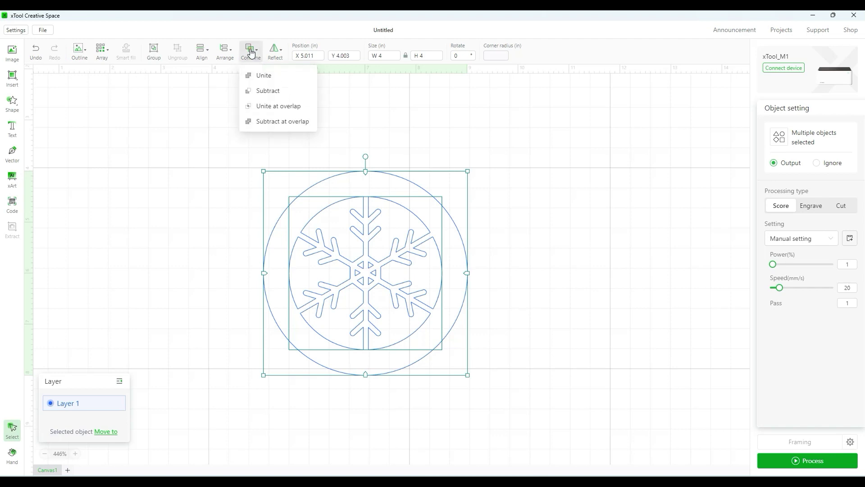
click(269, 123)
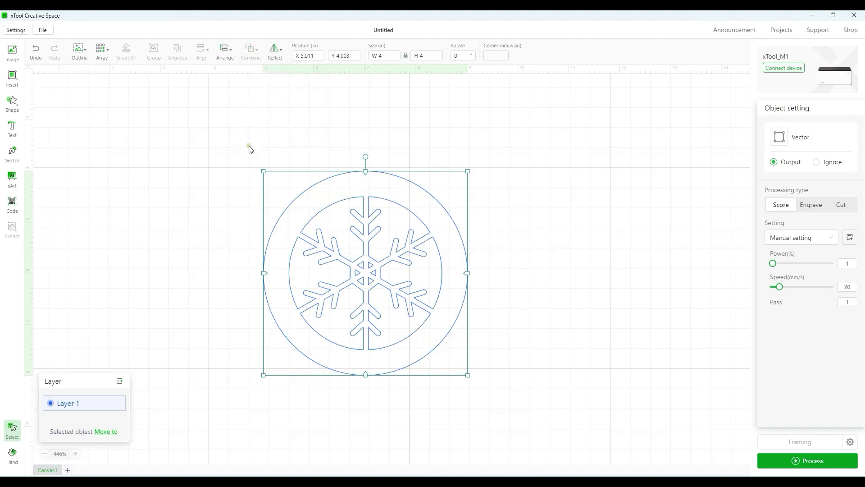
click(218, 176)
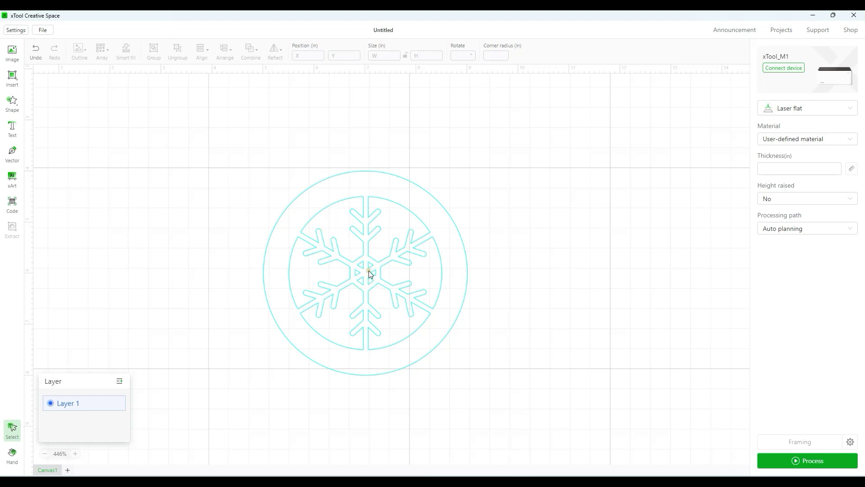
- Move the combined snowflake design to the red layer
click(364, 242)
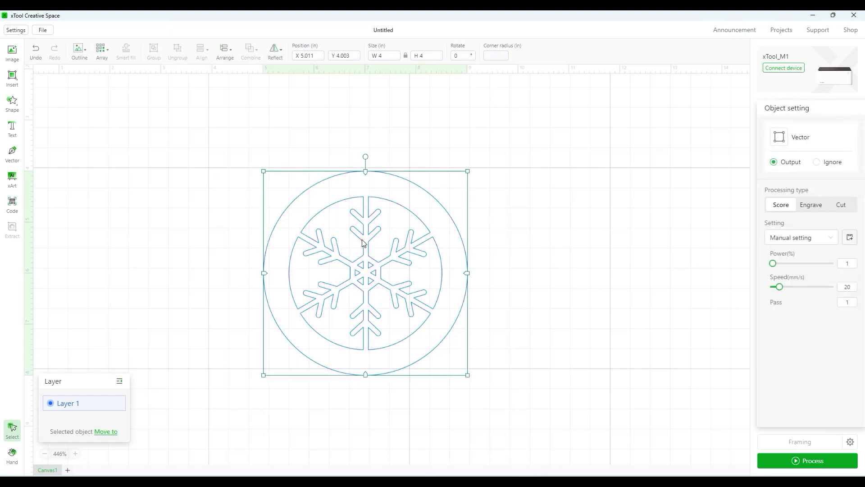
right_click(364, 240)
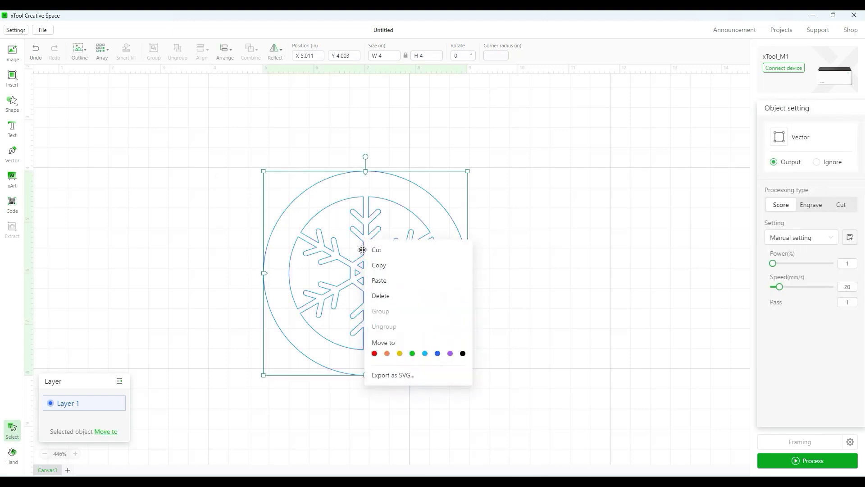
click(374, 353)
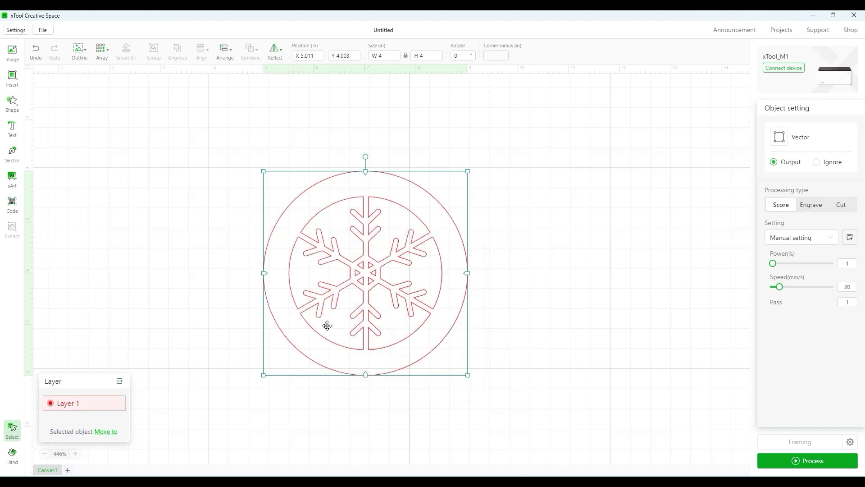
click(230, 358)
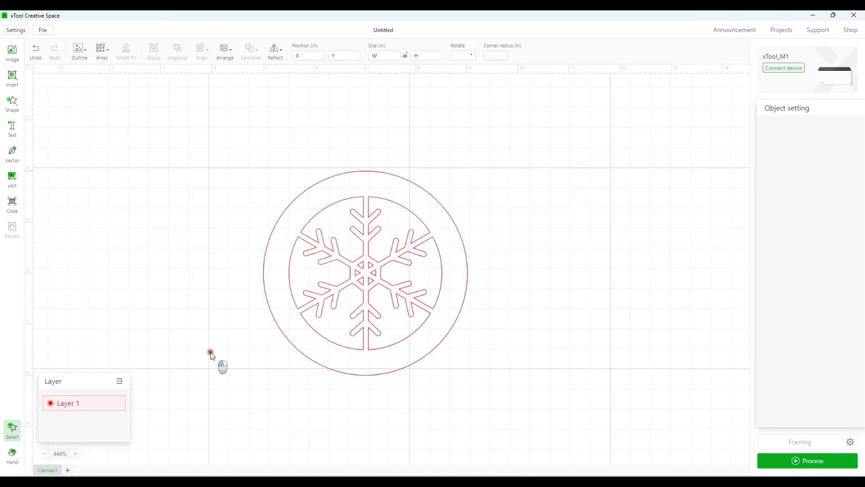
- Rename the red layer as CUT and move the snowflake design to about X 1.1, Y 2.38 in on the canvas
double_click(67, 407)
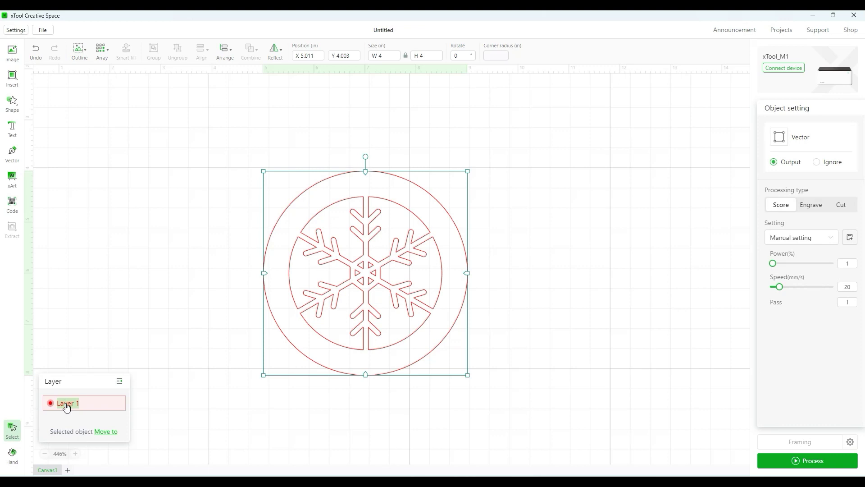
text(Cu)
click(268, 405)
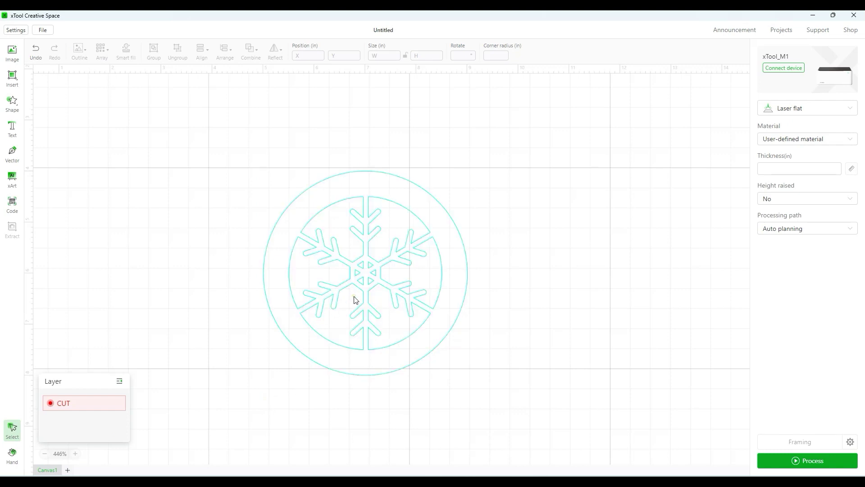
drag(368, 283, 170, 199)
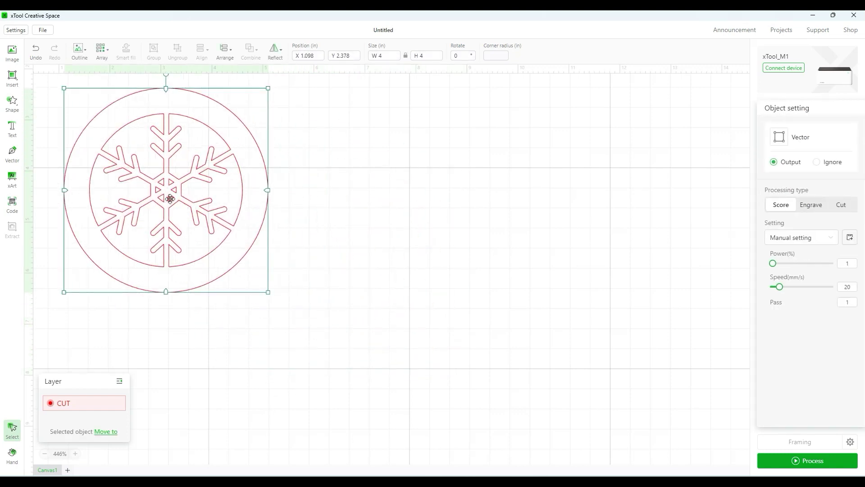
click(435, 273)
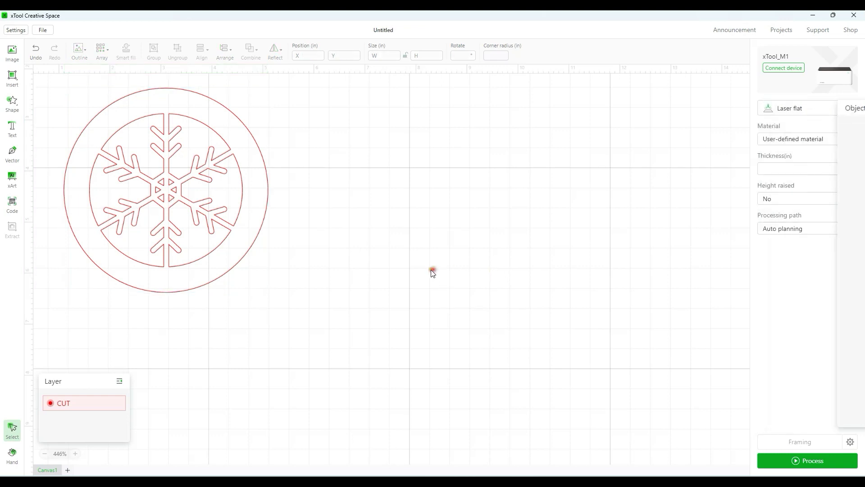
- Add a text object beside the snowflake design and set it to 24 pt in the Cambria typeface
click(13, 128)
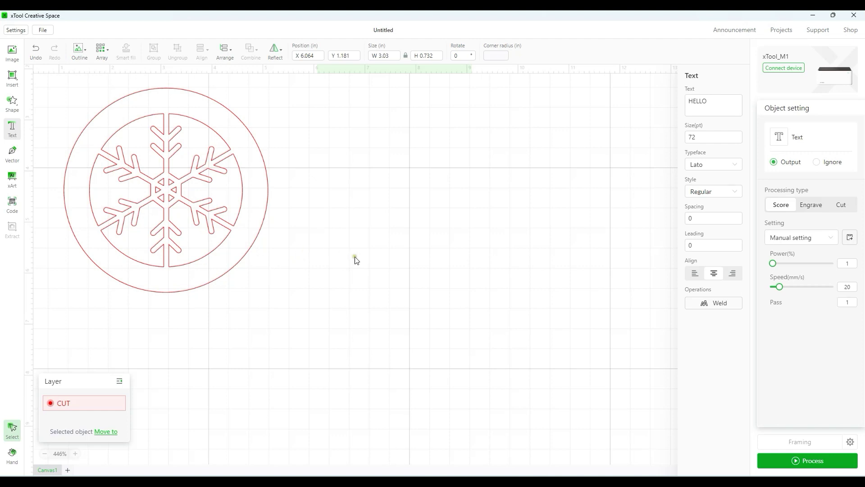
scroll(381, 264, up, 2)
scroll(381, 264, up, 2)
drag(387, 149, 373, 246)
click(693, 137)
double_click(693, 137)
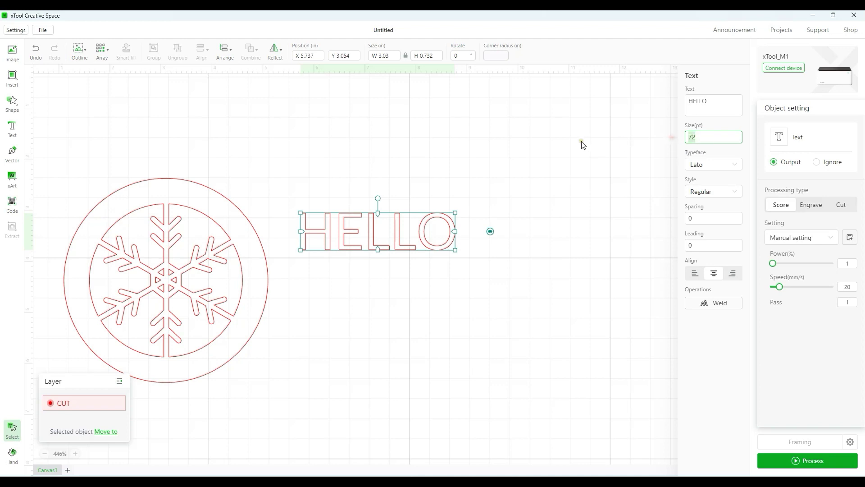
text(24)
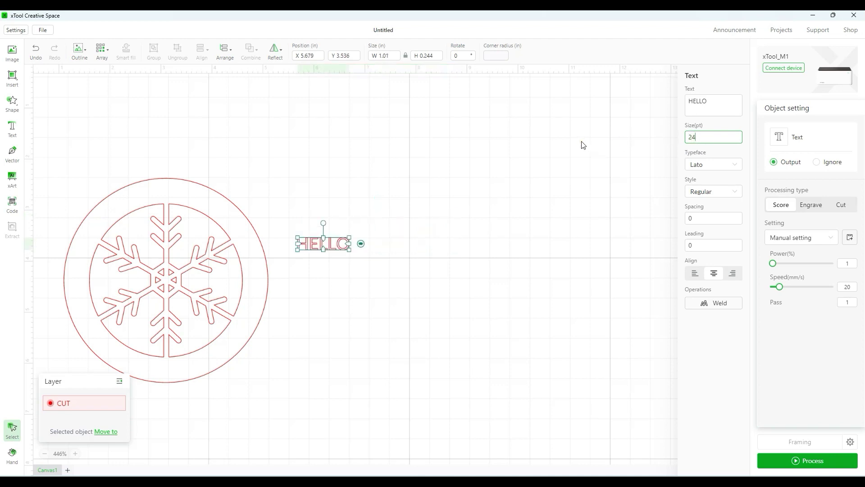
click(706, 165)
text(CAM)
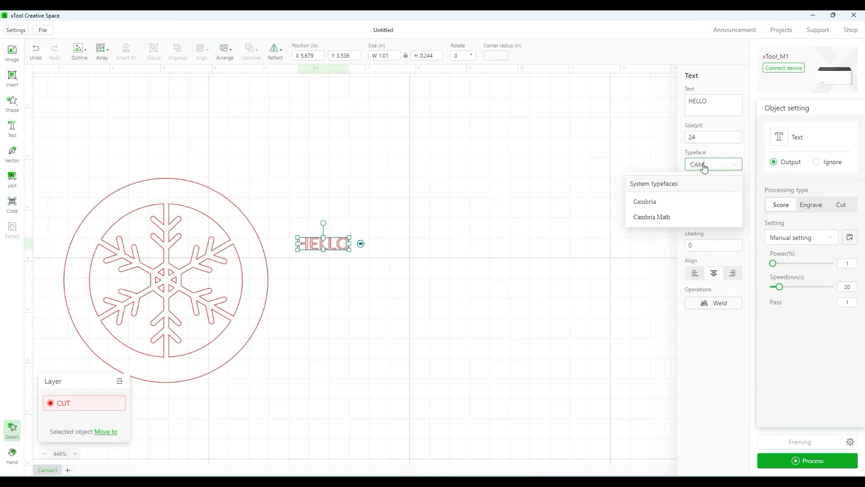
click(645, 206)
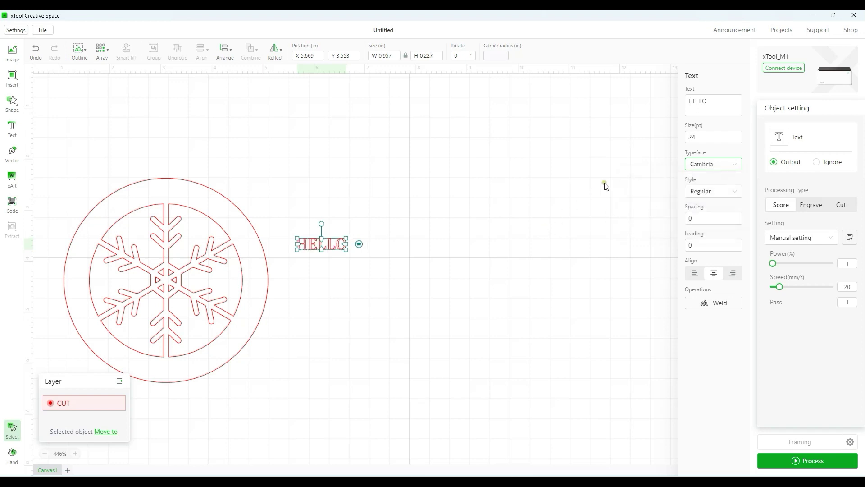
- Replace the sample text with "MERRY CHRISTMAS", "SEASON'S GREETINGS" and "JOY TO THE WORLD" on one line, separated by wide gaps of spaces
drag(715, 110, 691, 116)
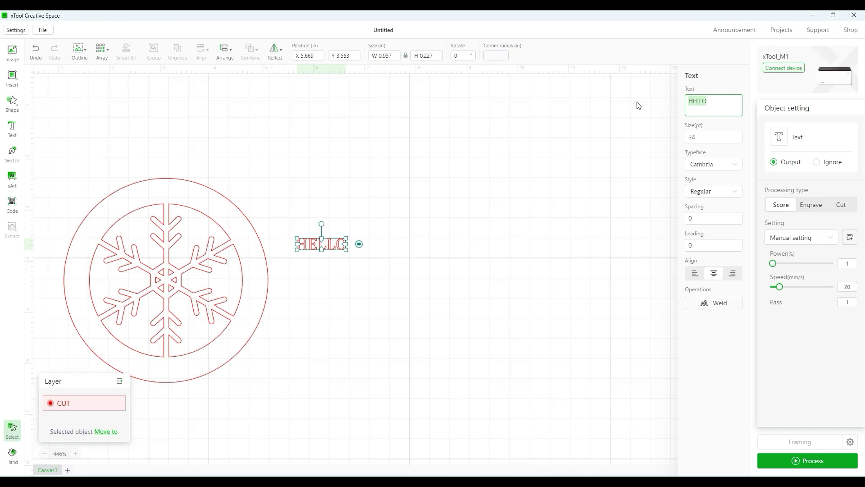
text(M)
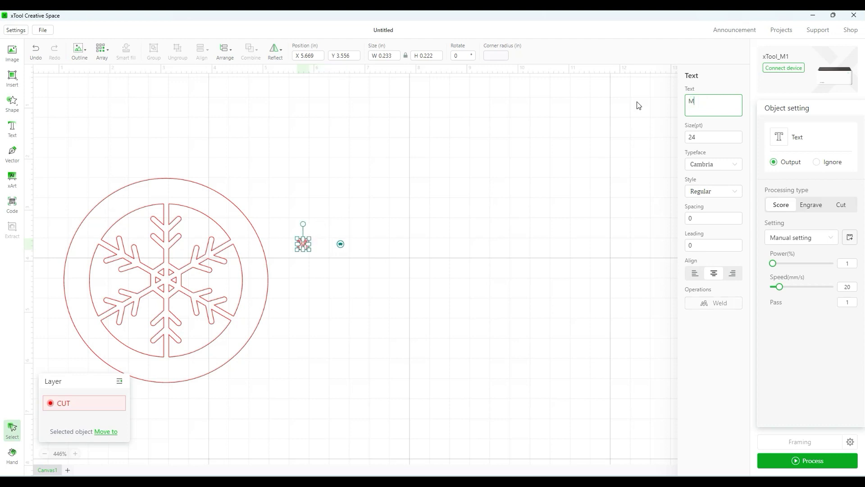
text(ERRY )
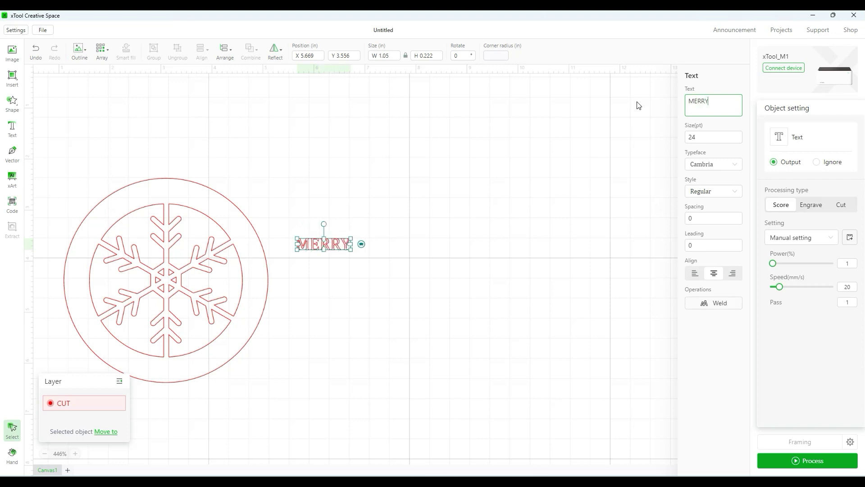
text(CHRIS)
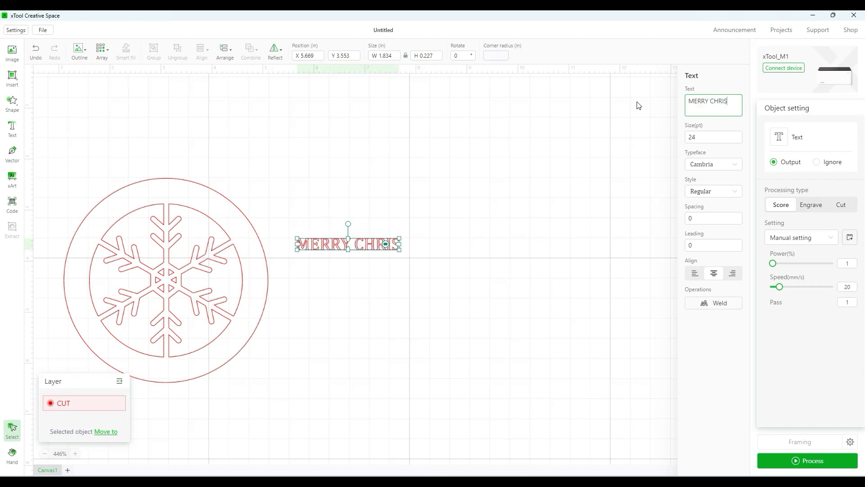
text(TMAS)
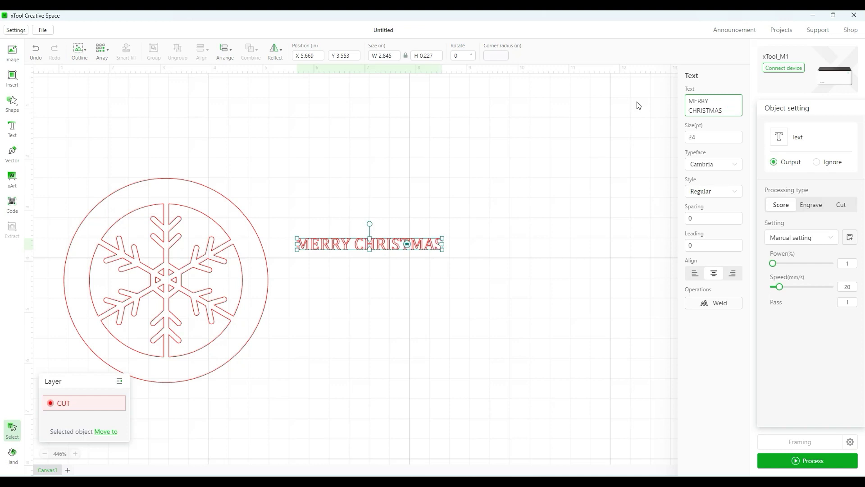
text(SEASON'S)
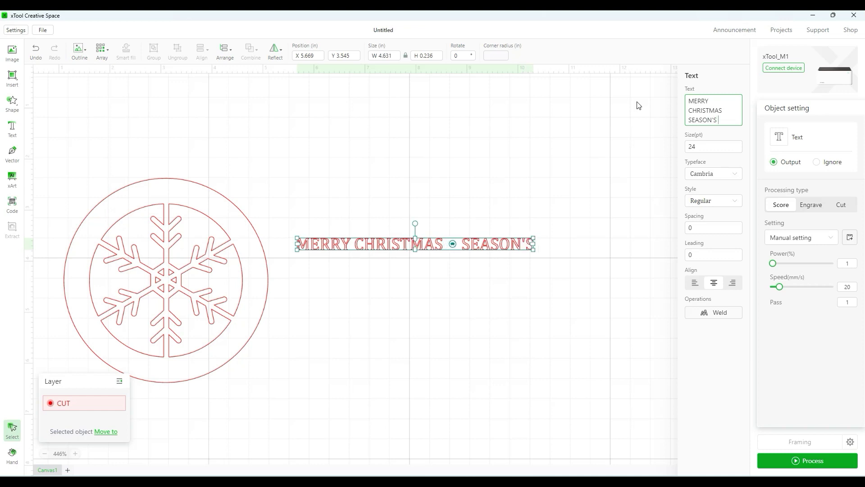
text( GREETINGS)
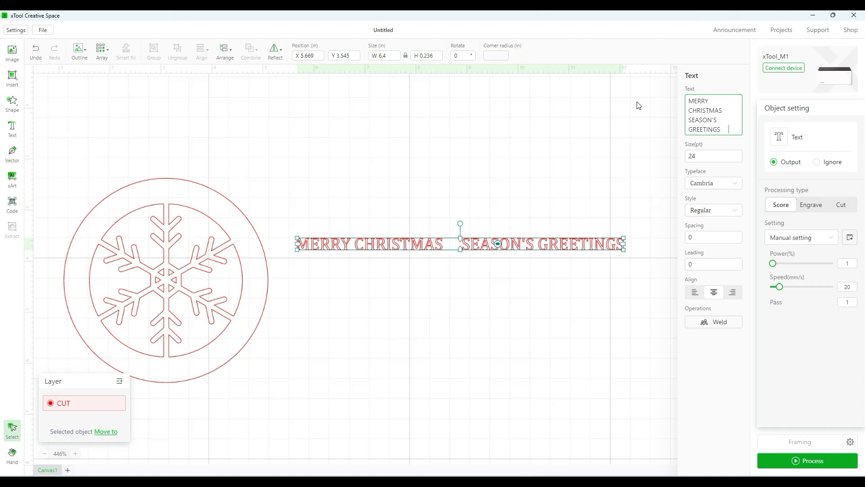
text(    JOY)
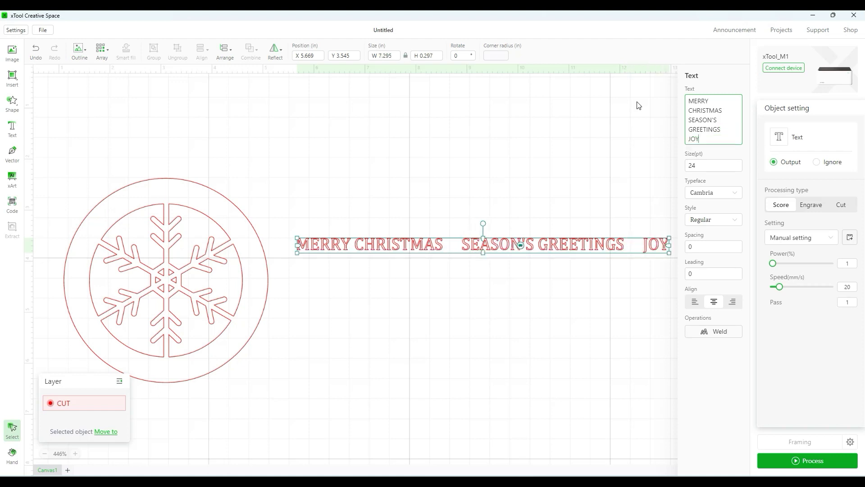
text( TO THE WO)
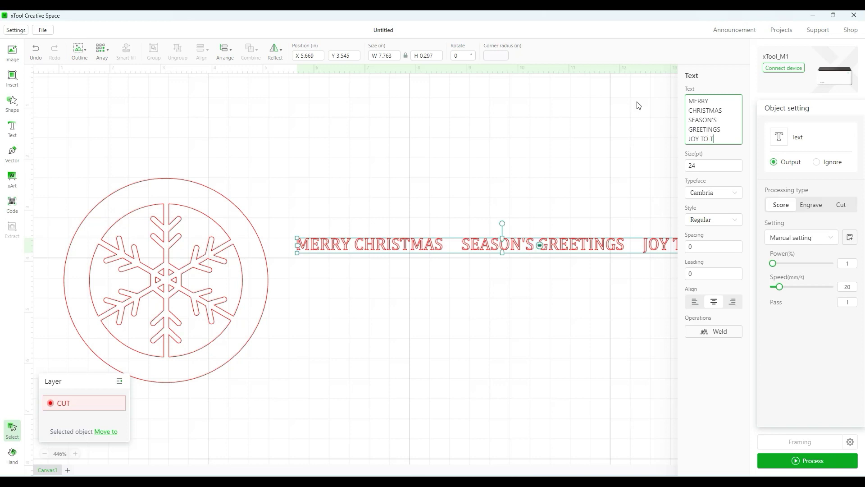
text(D)
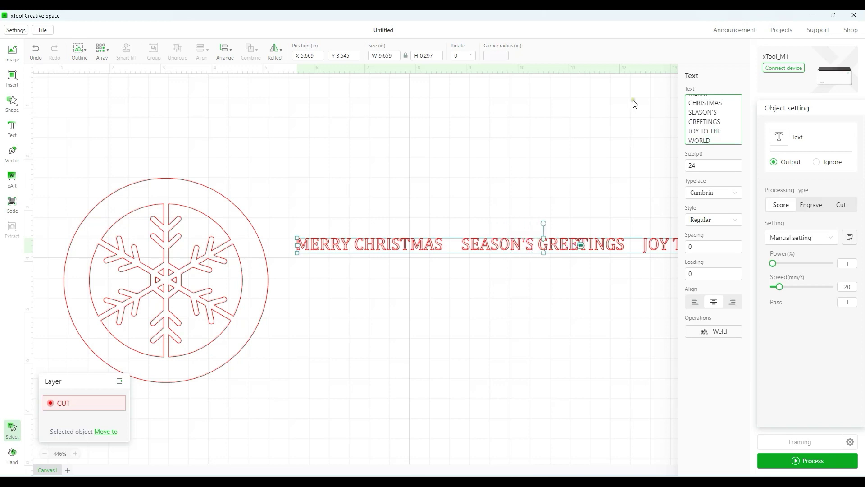
- Move the greeting text above the snowflake to about X 2.22, Y 1.16 in and assign it to the purple layer
click(512, 321)
drag(519, 250, 342, 122)
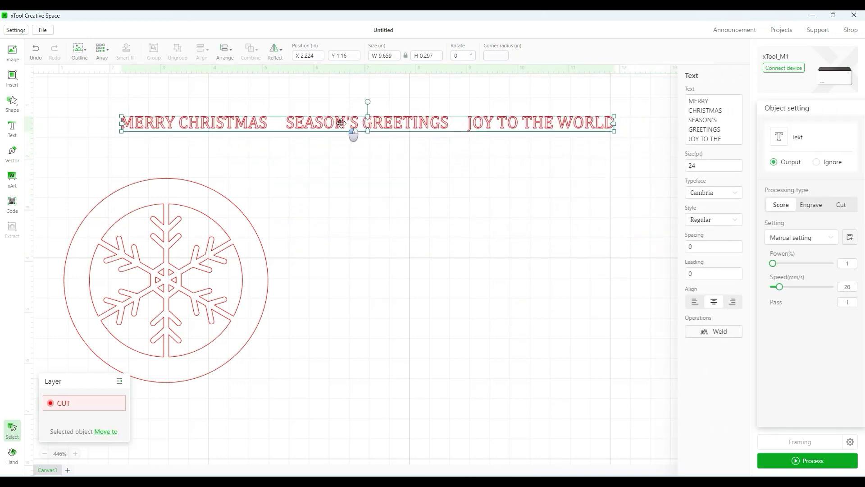
right_click(343, 123)
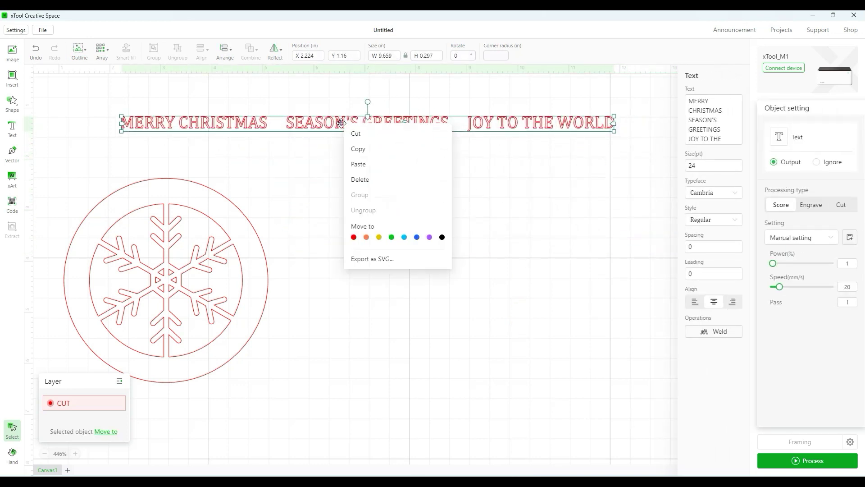
click(429, 239)
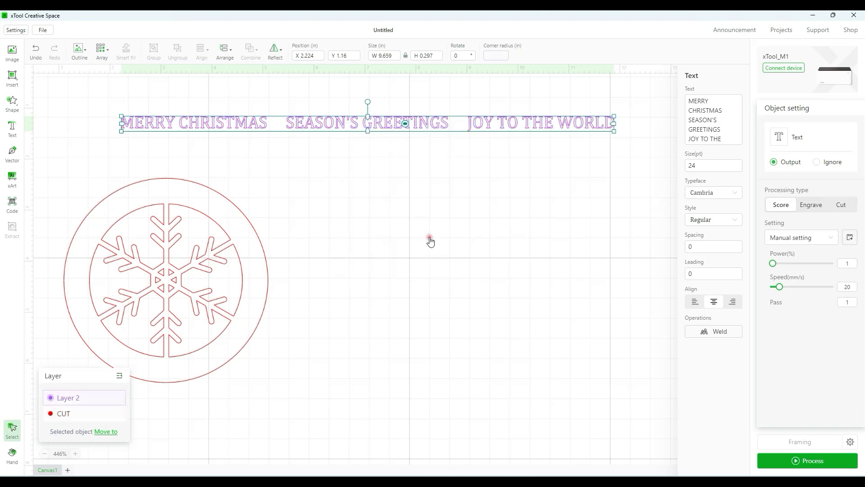
- Rename the purple layer as ENGRAVE and set the greeting text's processing type to Engrave
double_click(68, 402)
text(ENGRAVE)
click(811, 205)
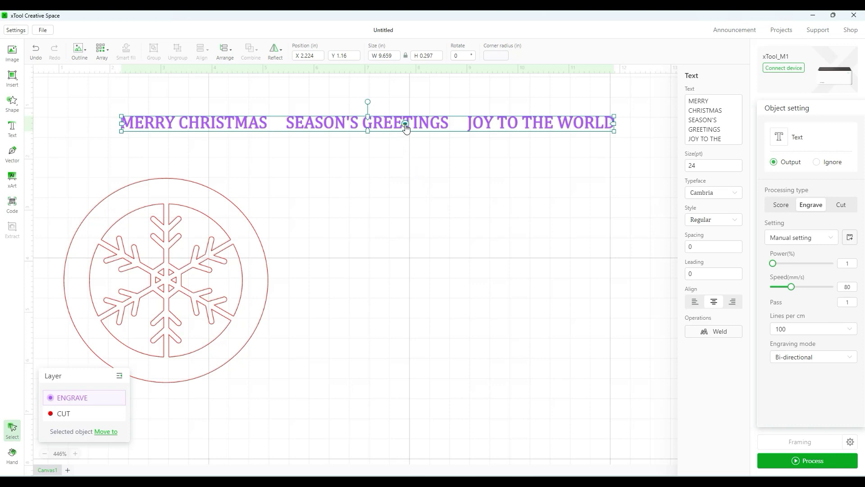
- Curve the greeting text into a nearly closed ring about 3.69 in wide with even gaps between the phrases
drag(406, 127, 409, 138)
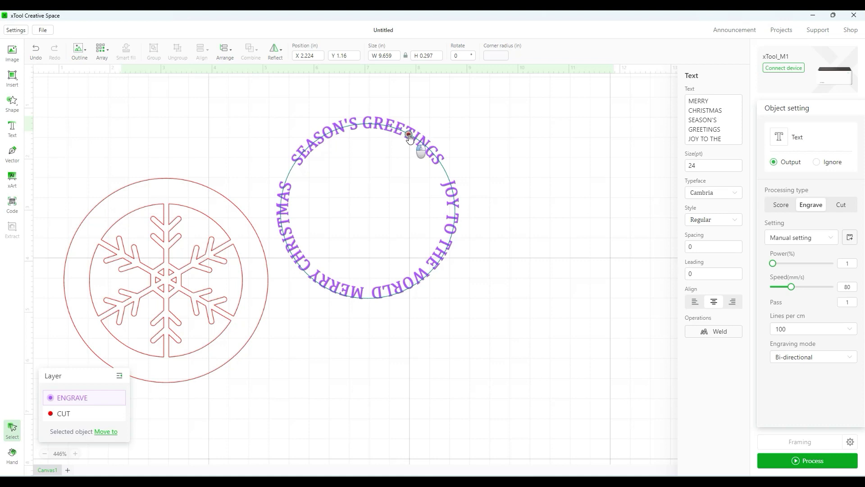
drag(410, 138, 410, 138)
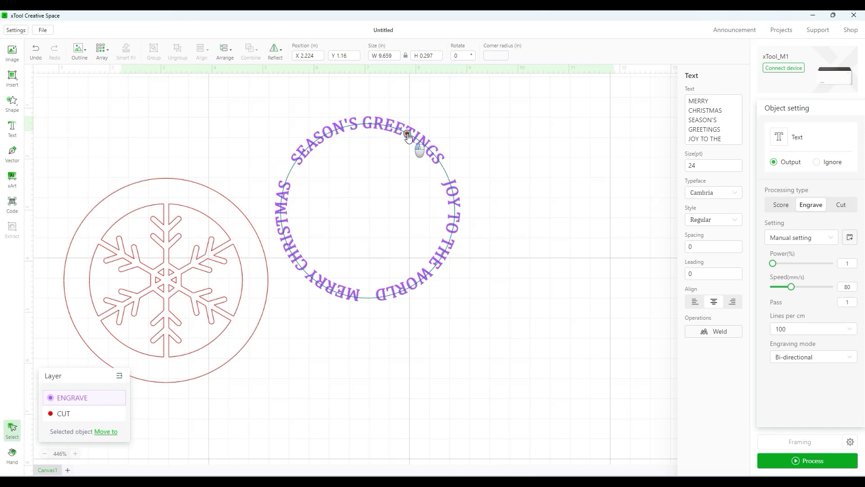
drag(408, 137, 408, 137)
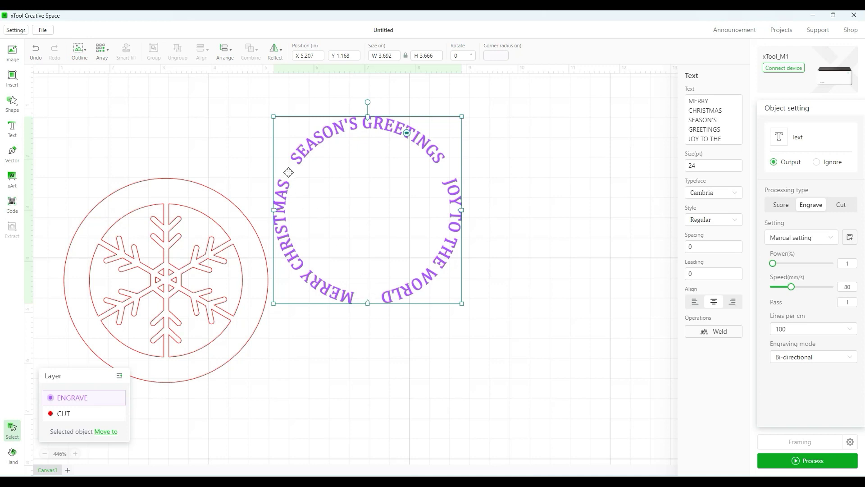
- Move the snowflake design to about X 5.47, Y 2.25 in and place the text ring over its outer band
click(529, 241)
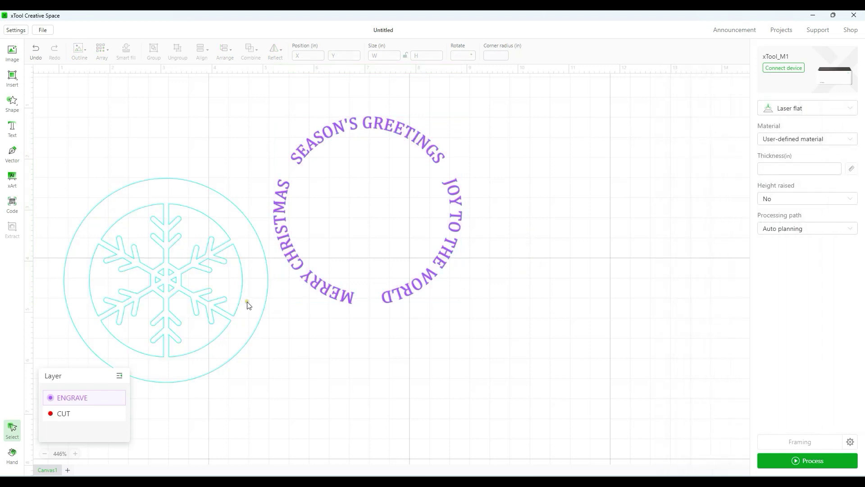
drag(239, 304, 468, 295)
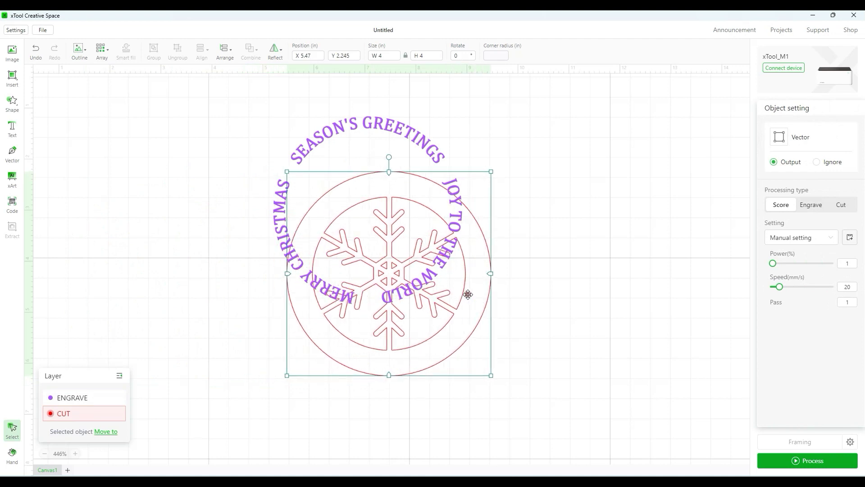
drag(396, 129, 416, 191)
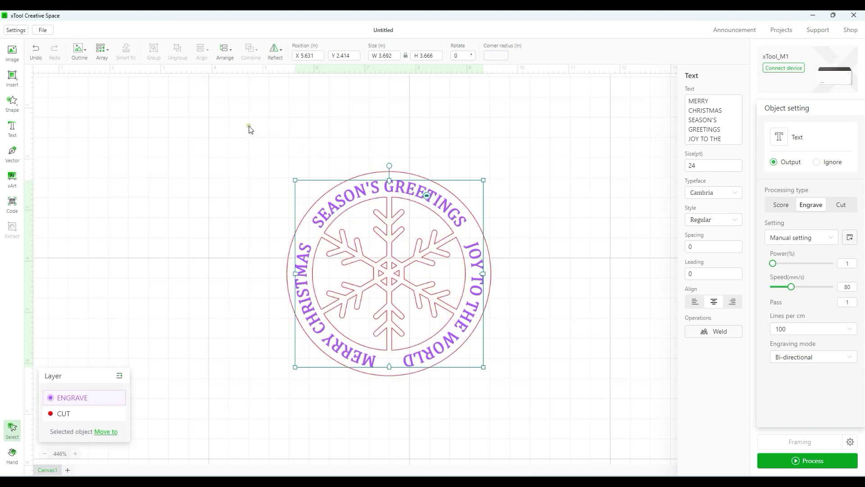
- Set the text ring's width to 3.7 in with proportions locked
double_click(384, 55)
key(Return)
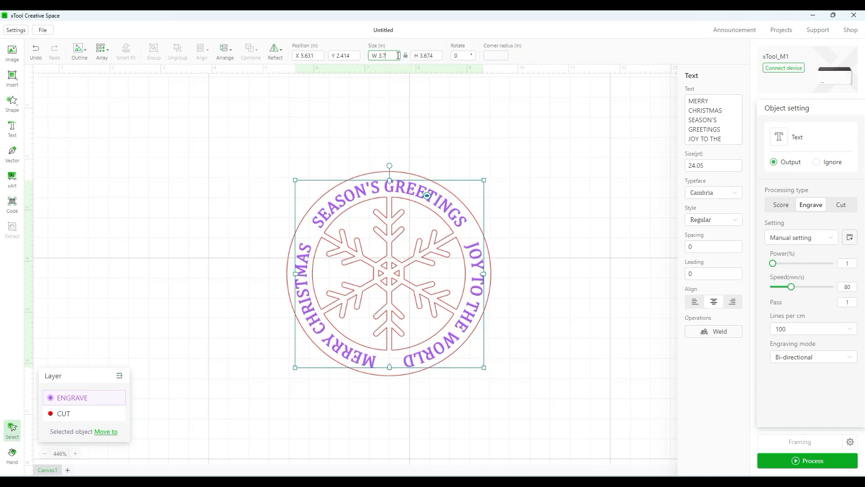
click(497, 188)
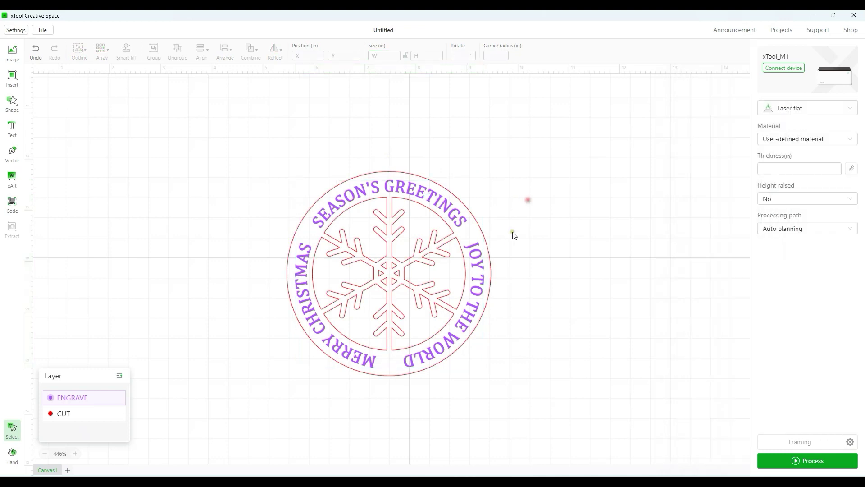
- Align the text ring and the snowflake design with each other on both their horizontal and vertical centers
click(480, 261)
drag(252, 123, 550, 413)
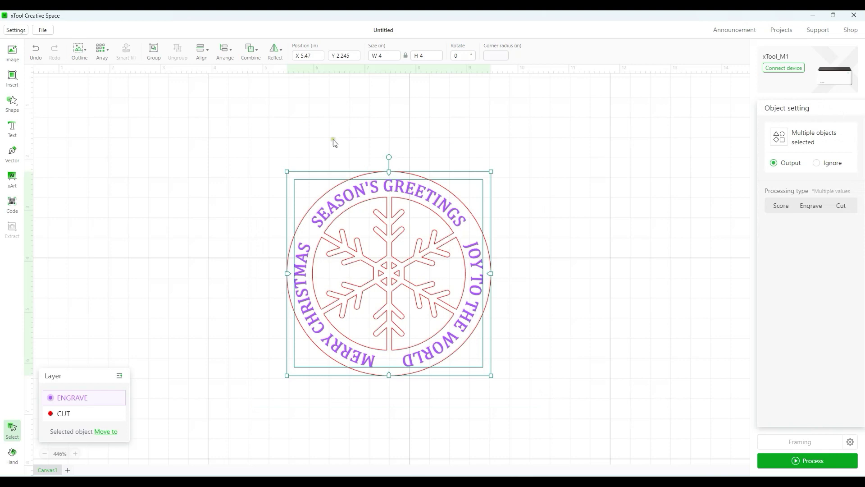
click(224, 58)
click(202, 52)
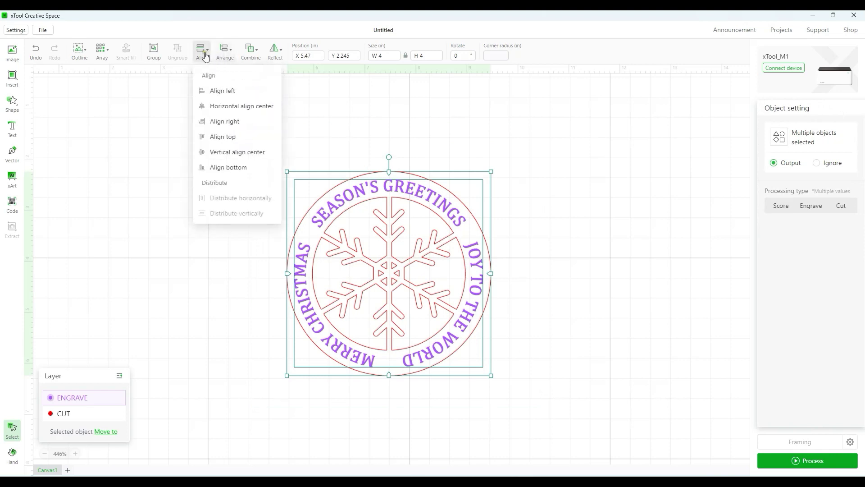
click(214, 108)
click(202, 55)
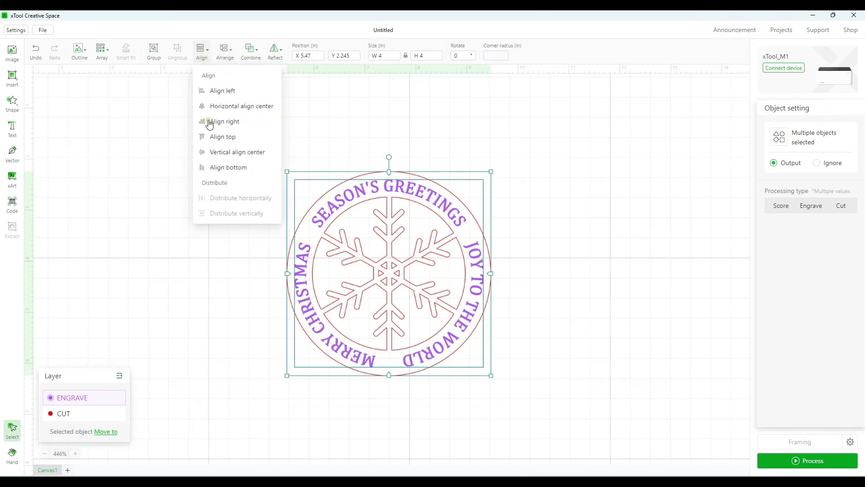
click(216, 151)
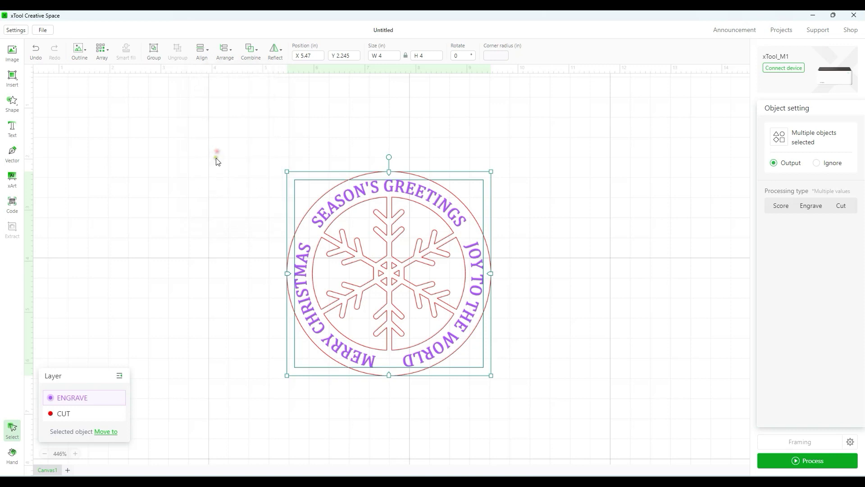
click(210, 185)
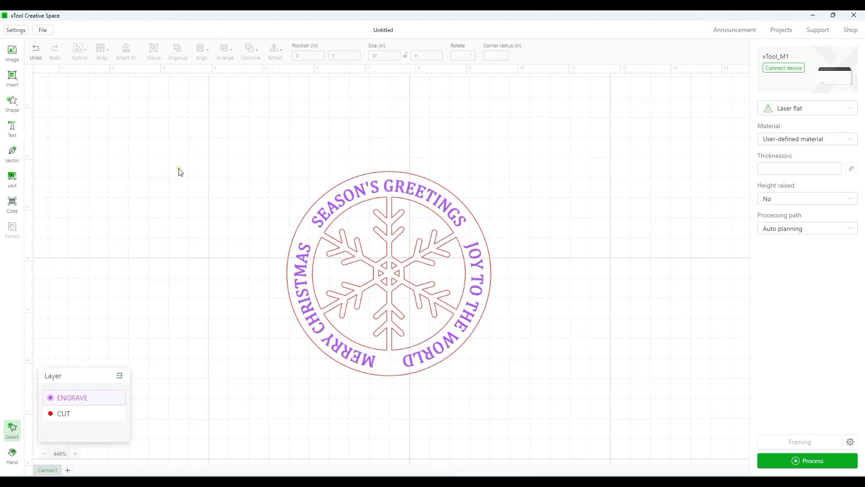
- Draw a small circle about 0.31 in in diameter in the empty area beside the snowflake design
click(13, 78)
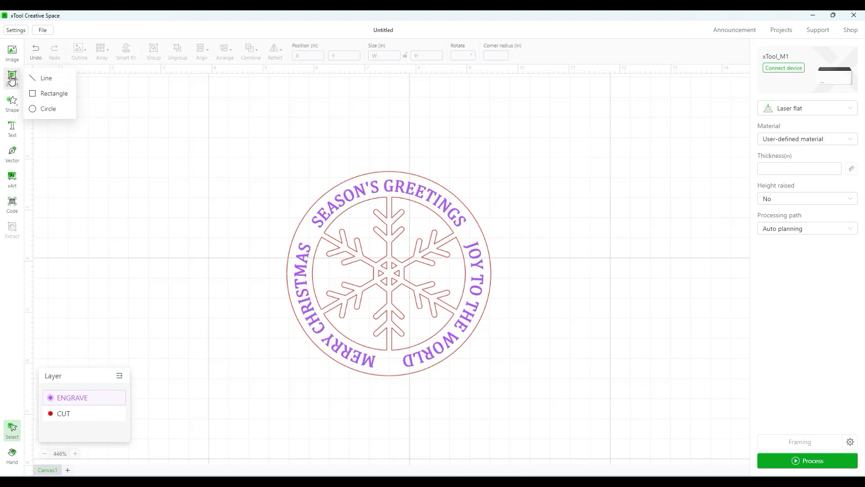
click(45, 109)
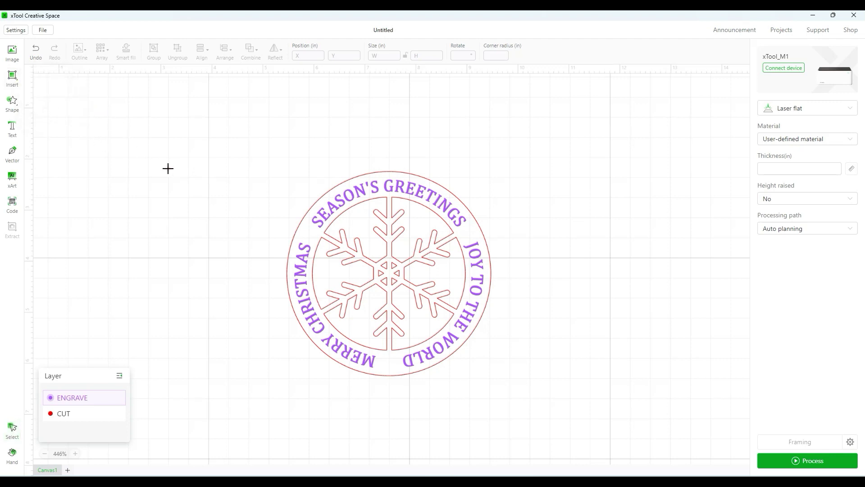
drag(205, 185, 223, 203)
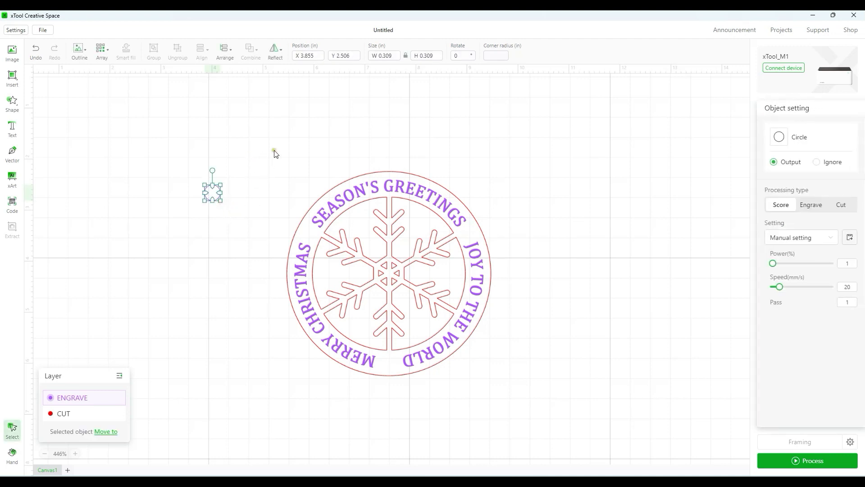
- Set the small circle's diameter to 0.5 in
click(383, 55)
drag(384, 55, 395, 55)
text(0.5)
key(Return)
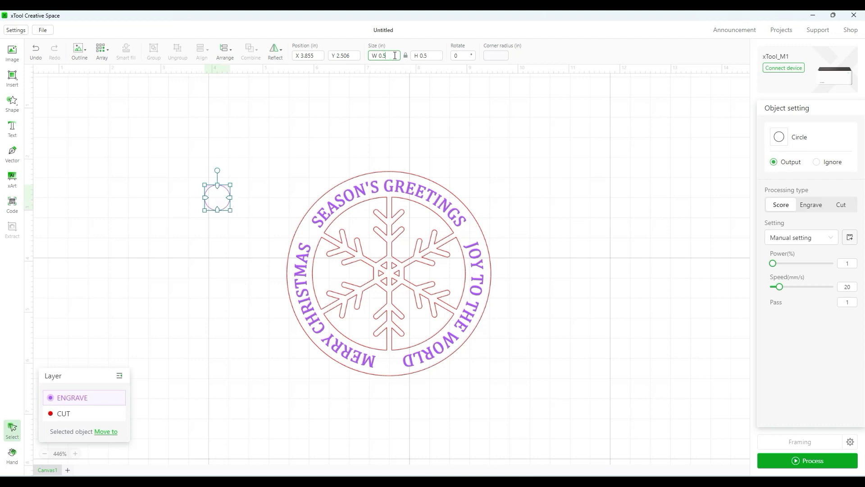
click(310, 131)
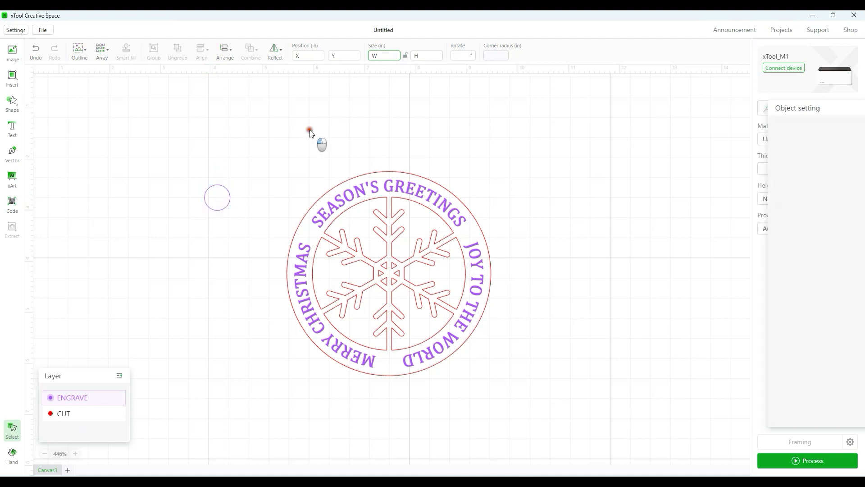
- Duplicate the 0.5 in circle slightly offset from the original and set the copy's diameter to 0.25 in
click(225, 211)
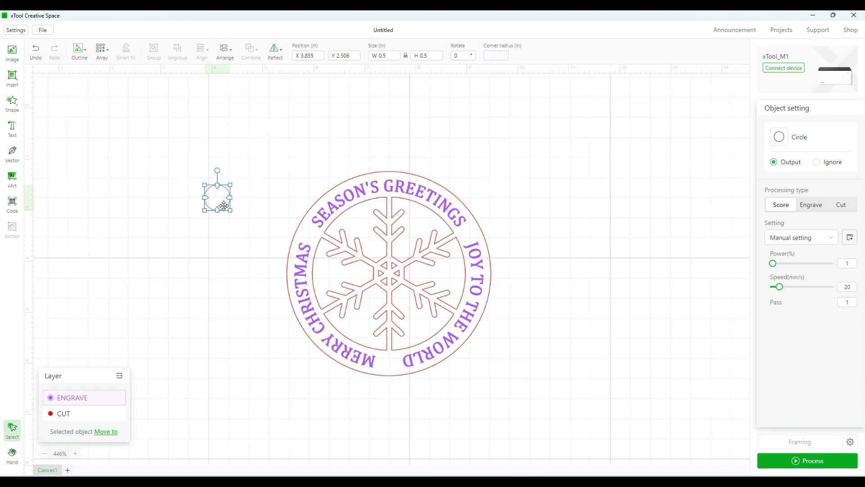
drag(224, 206, 232, 214)
click(386, 58)
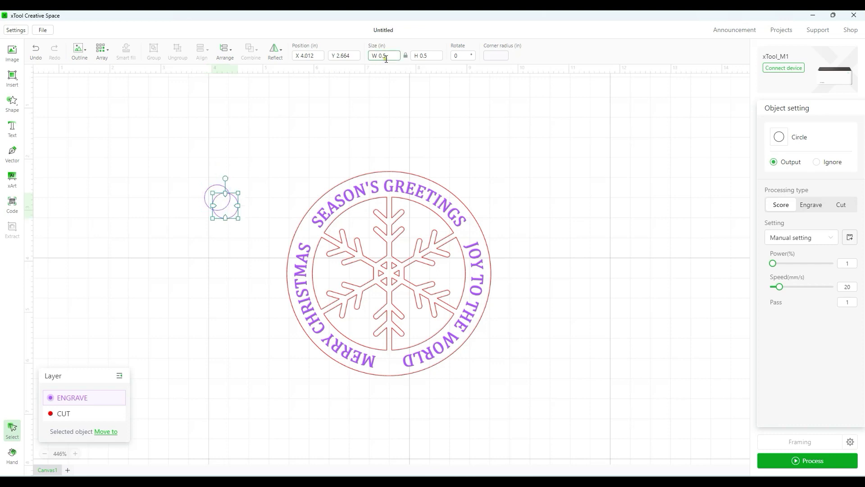
click(418, 54)
text(0.25)
key(Return)
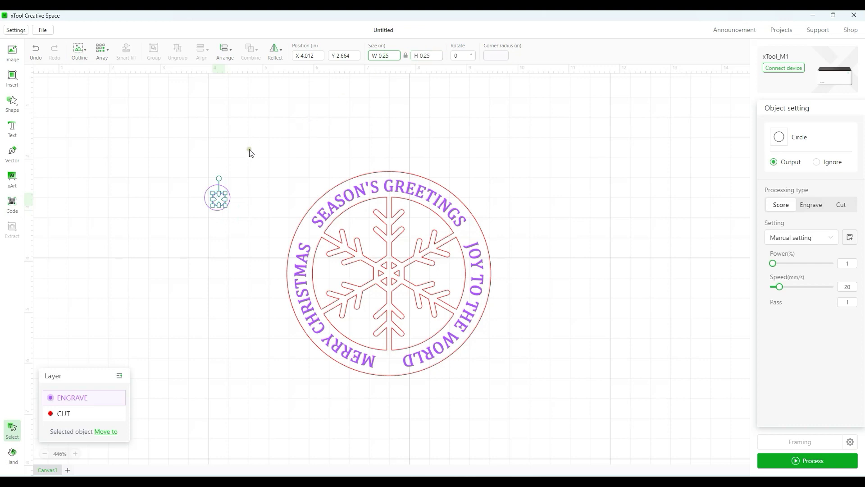
click(249, 150)
- Align the two small circles with each other on their horizontal and vertical centers
drag(189, 166, 248, 226)
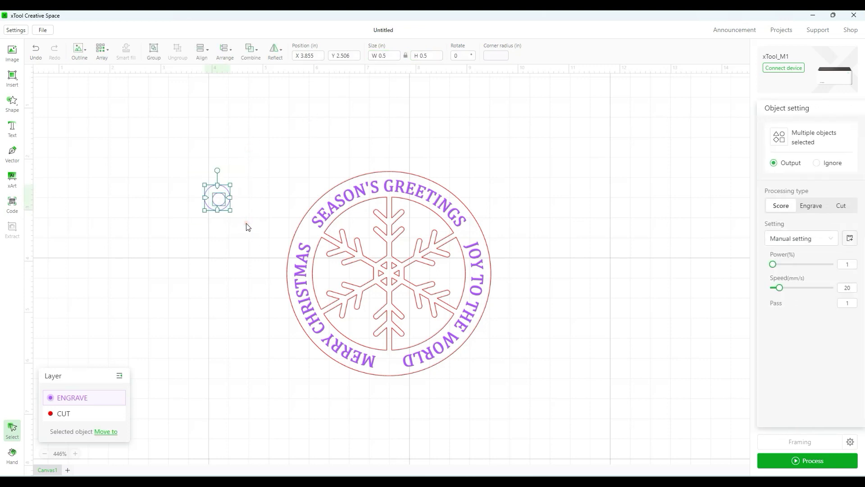
click(201, 50)
click(225, 111)
click(201, 50)
click(221, 153)
- Move both small concentric circles to the red CUT layer
right_click(219, 196)
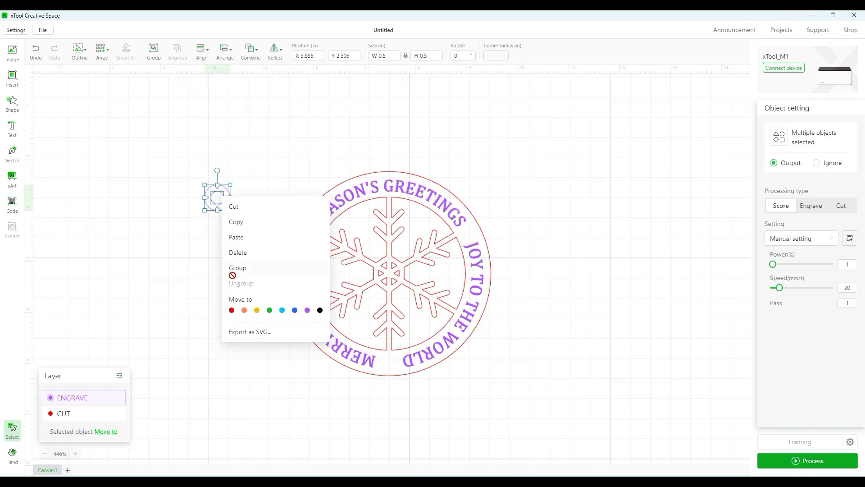
click(232, 311)
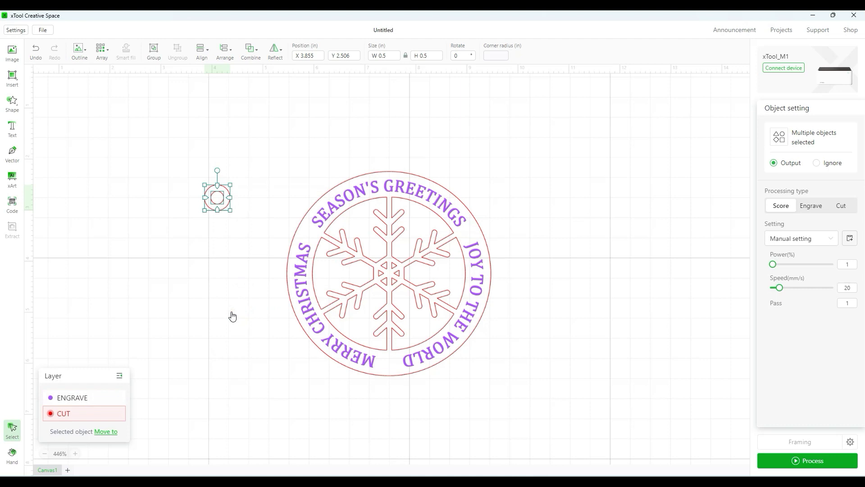
click(233, 316)
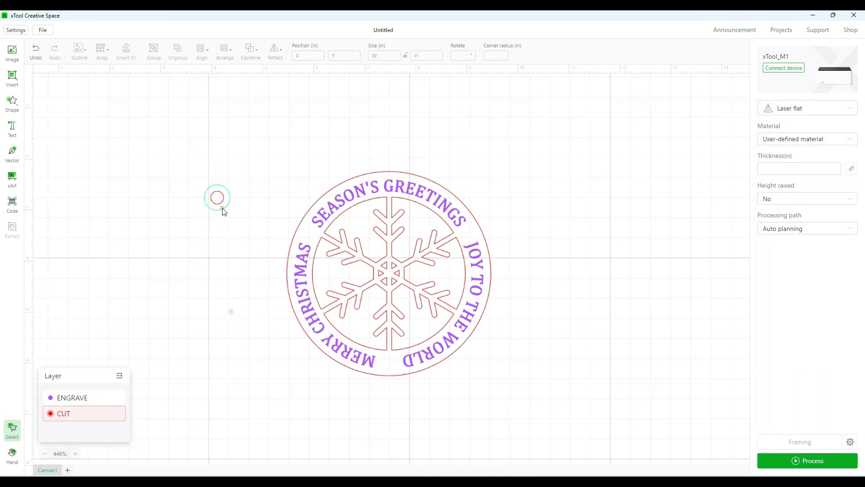
- Combine the two concentric circles into a single ring with Subtract at overlap
drag(188, 172, 243, 225)
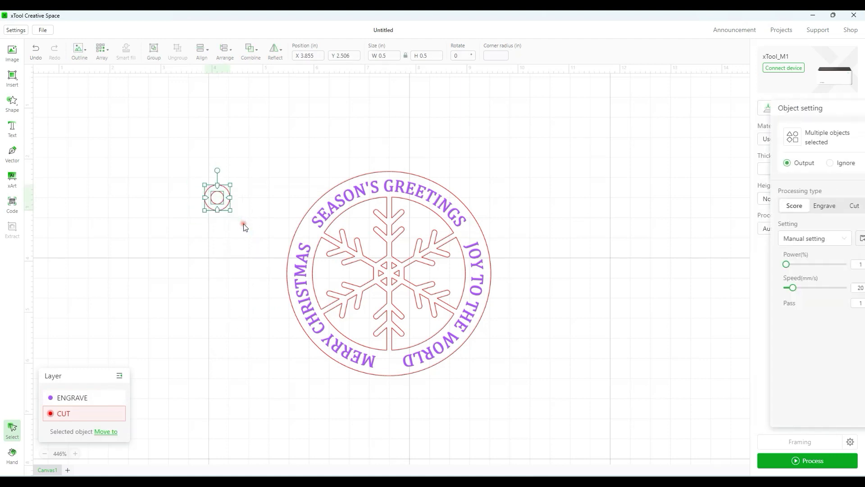
click(252, 53)
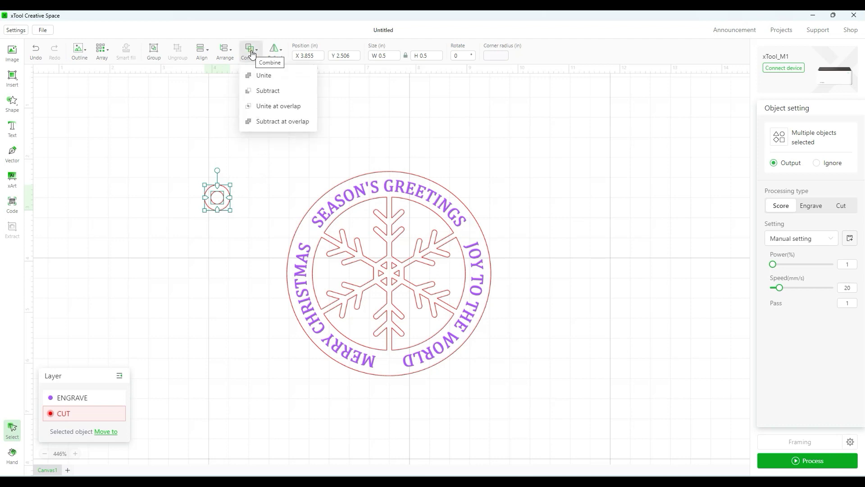
click(263, 121)
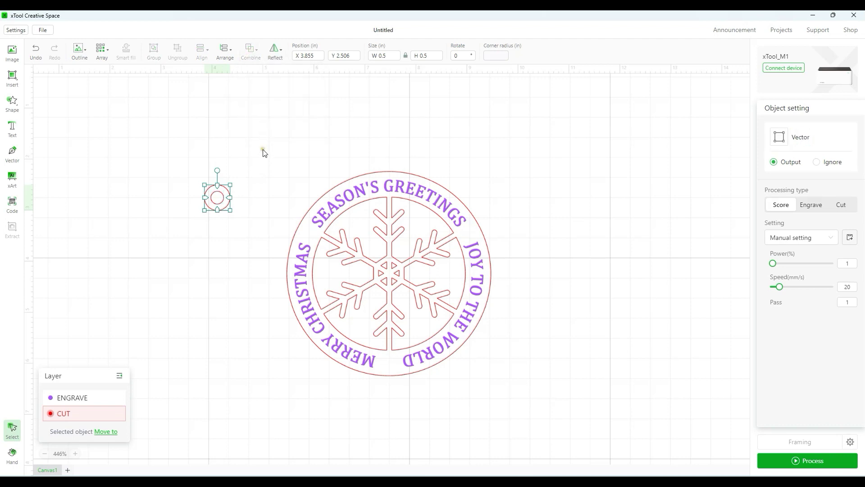
click(222, 277)
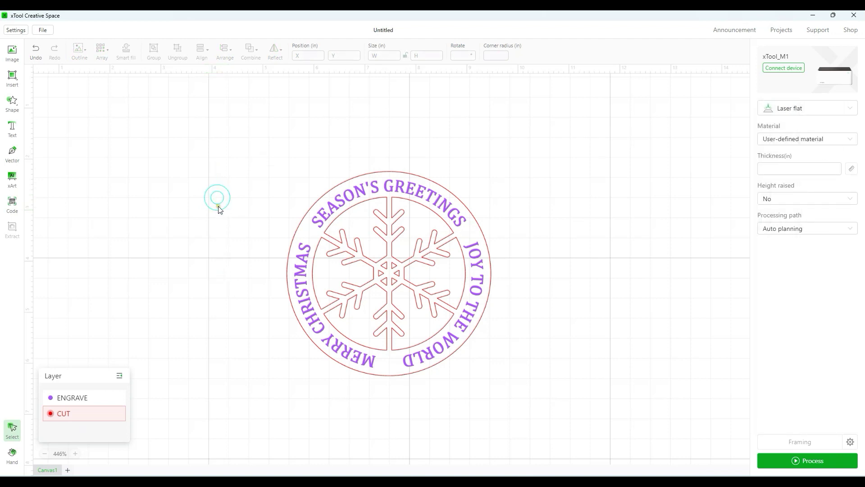
- Place the small ring over the ornament's top edge as a hanger and align it with the ornament on their horizontal centers
drag(220, 203, 392, 165)
click(488, 145)
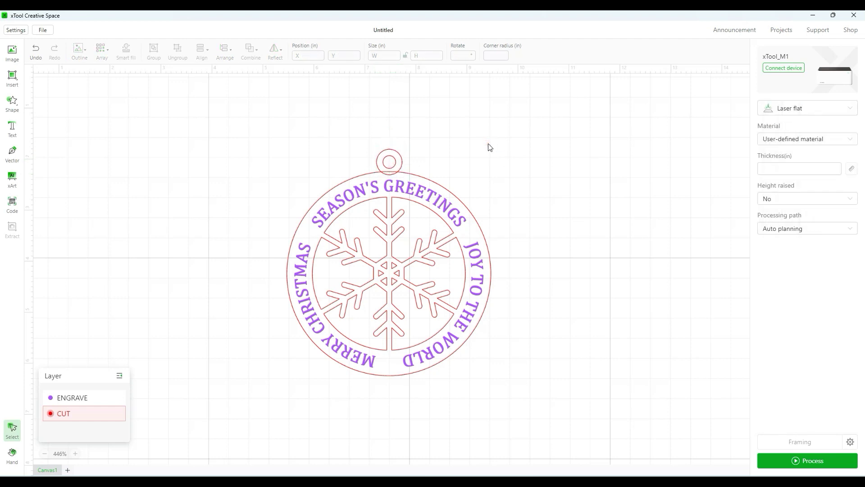
click(62, 418)
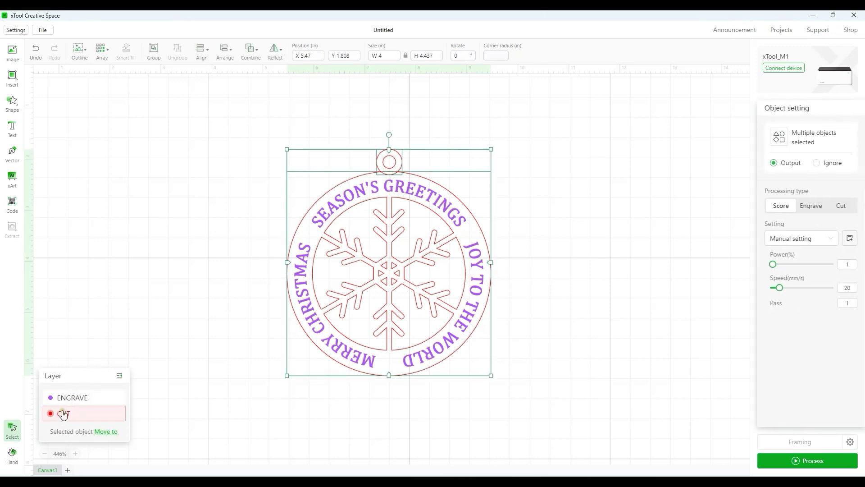
click(201, 49)
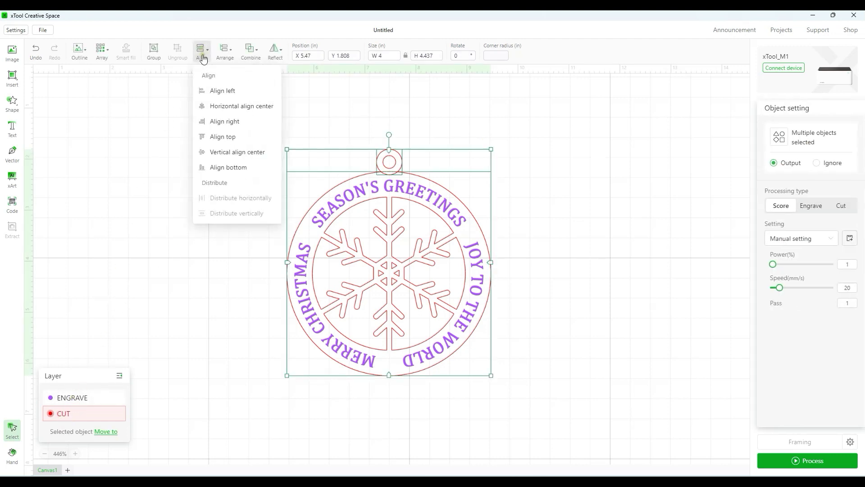
click(225, 107)
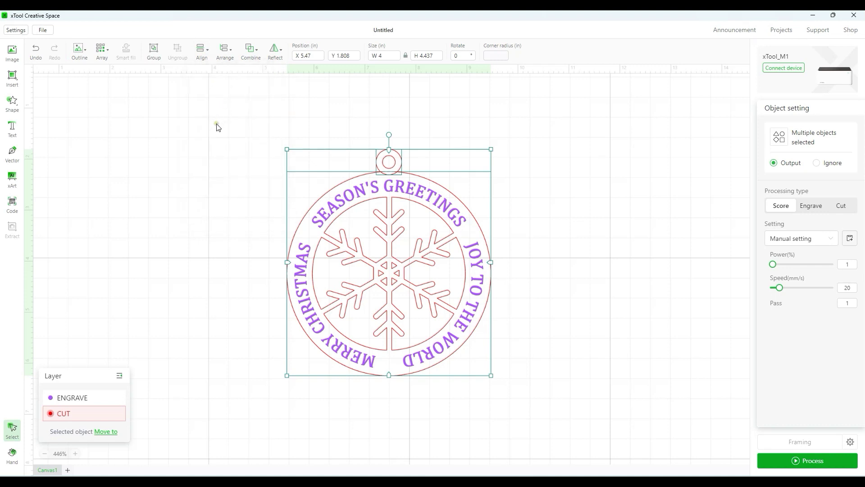
click(217, 124)
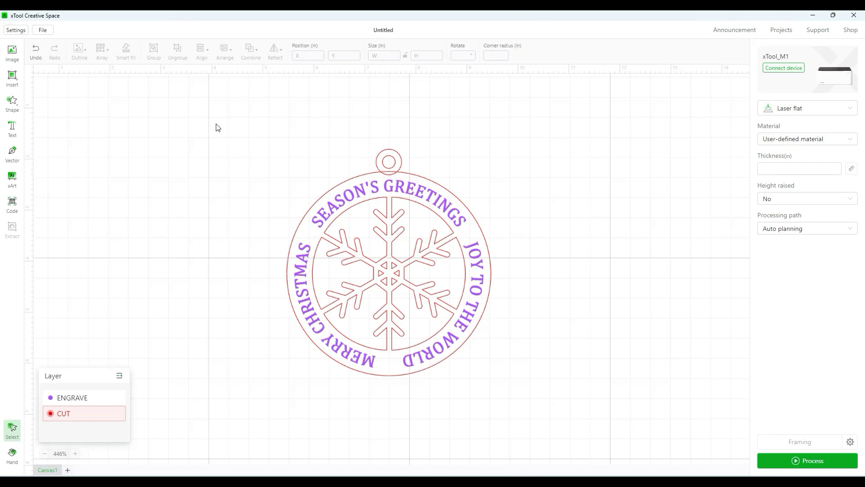
- Unite the hanger ring and the snowflake ornament on the CUT layer into one outline
click(69, 418)
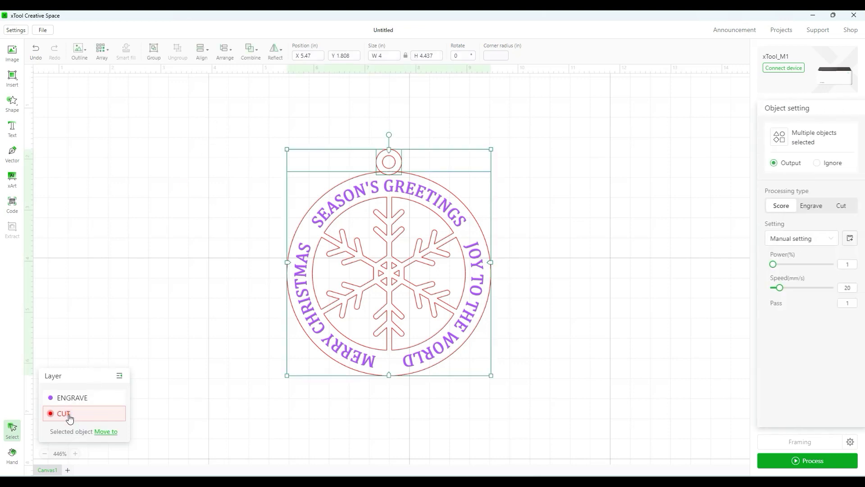
click(251, 48)
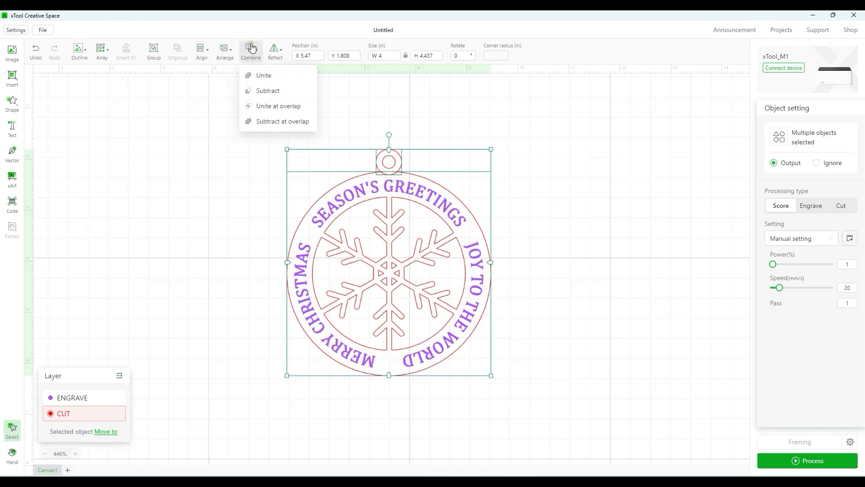
click(264, 76)
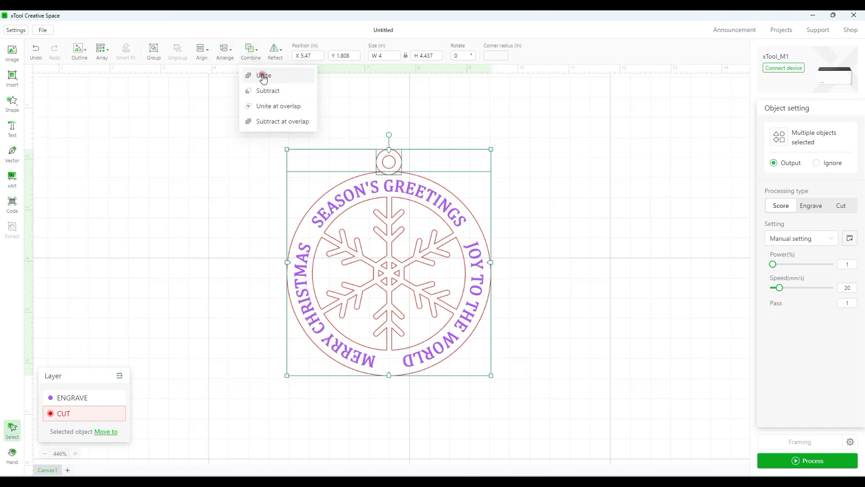
click(228, 198)
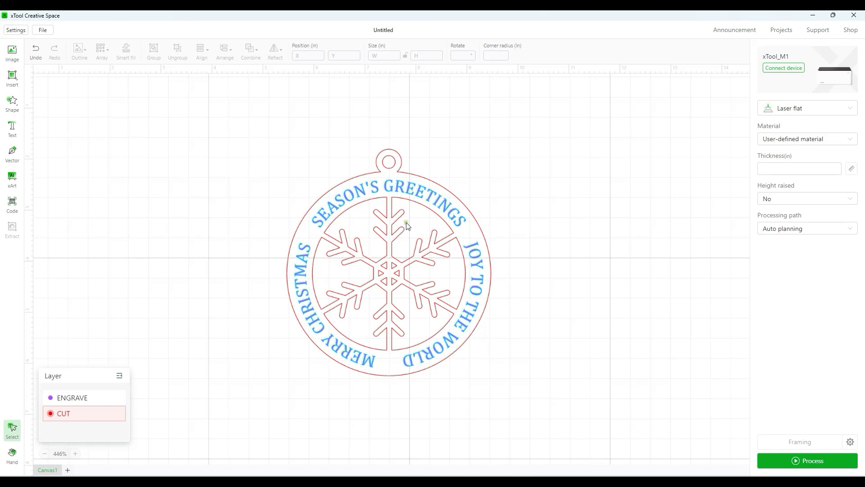
- Move the text ring off the ornament to inspect the united outline, and undo the move
drag(341, 187, 159, 187)
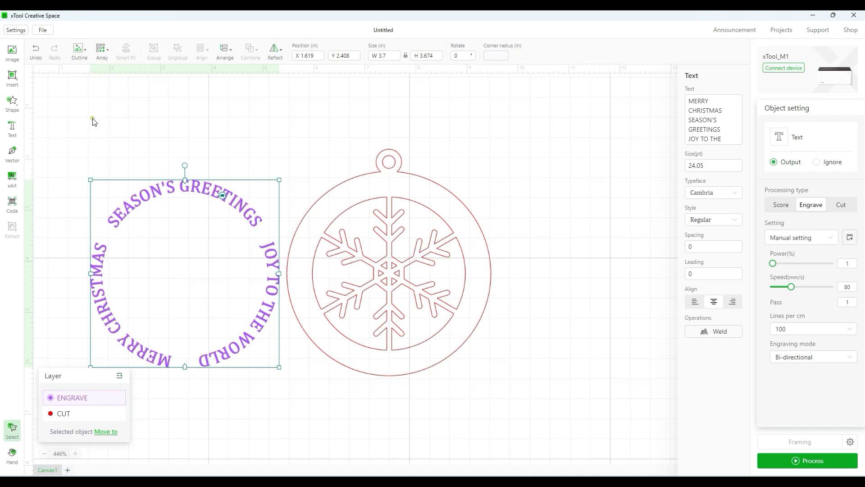
click(36, 51)
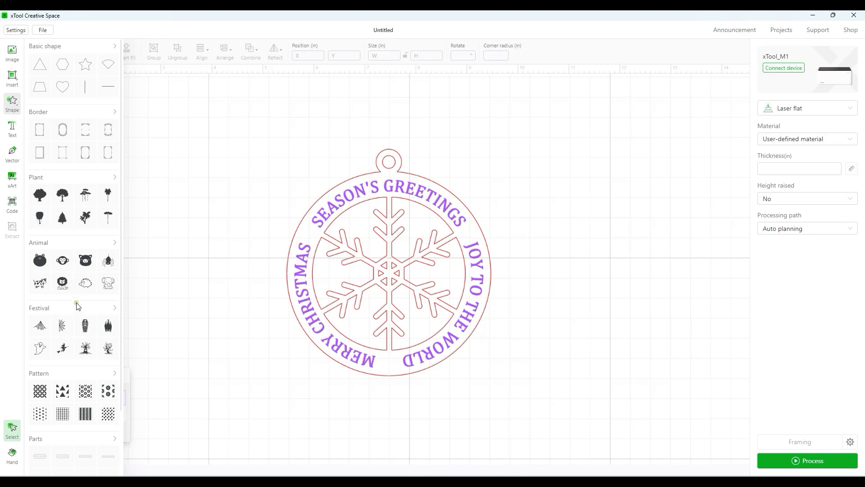
- Insert a six-armed snowflake from the Festival shapes beside the ornament and scale it down to about 0.375 by 0.431 in
click(115, 307)
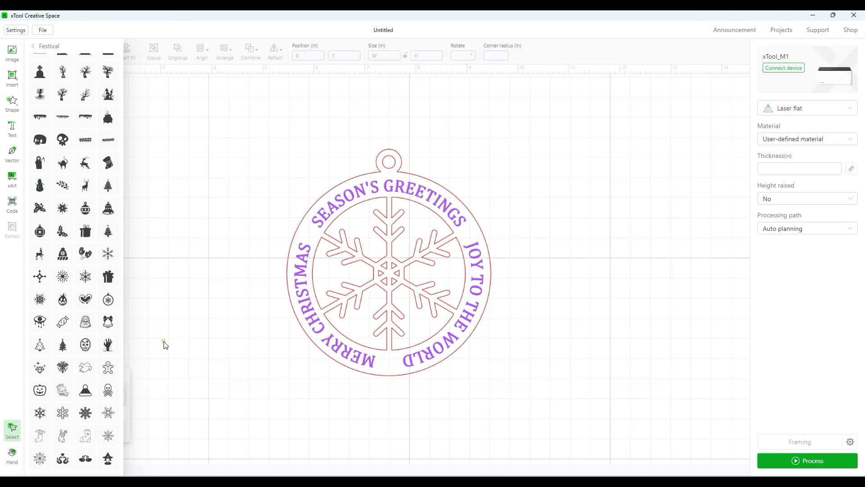
mouse_move(39, 418)
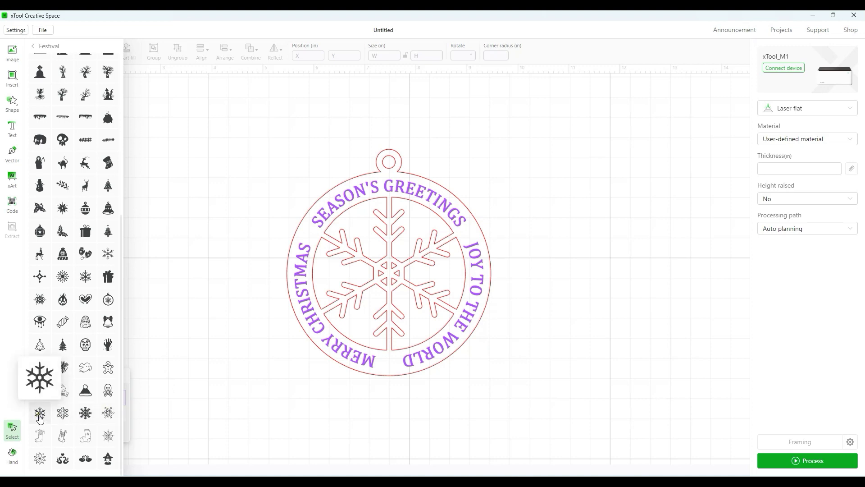
click(39, 416)
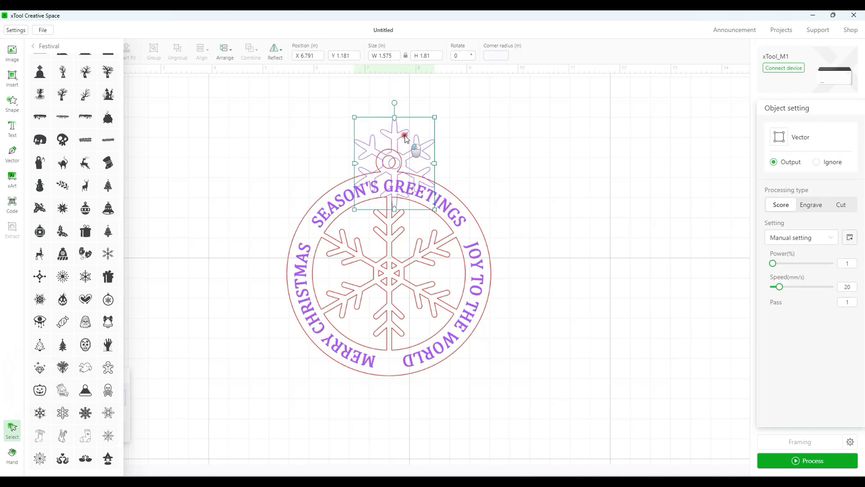
click(458, 137)
drag(410, 126, 565, 182)
drag(591, 266, 526, 189)
- Move the small snowflake to a new blue layer and rename that layer SCORE
right_click(525, 187)
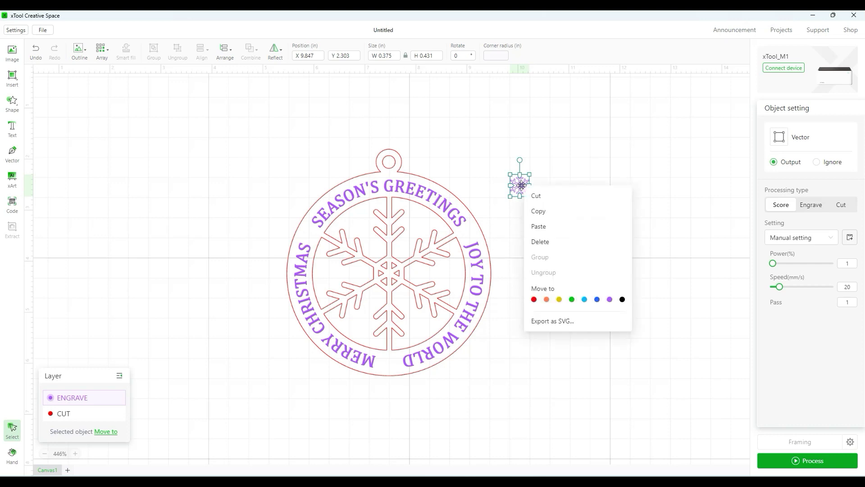
click(597, 299)
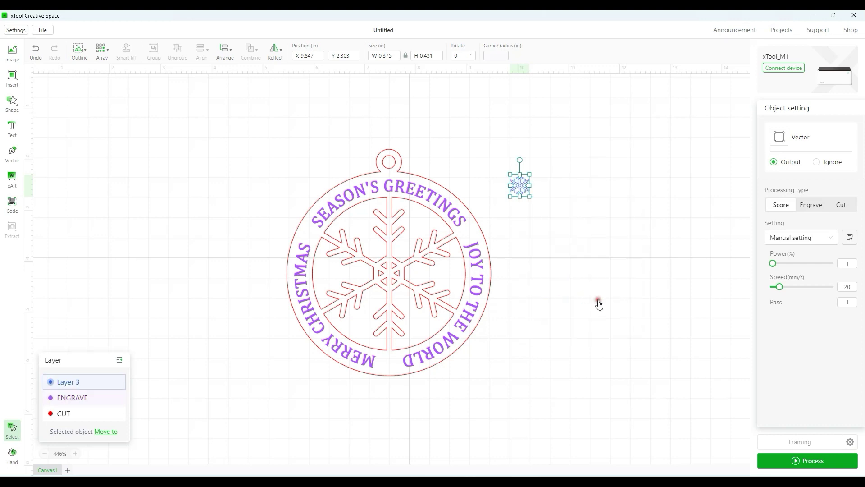
double_click(68, 382)
text(SCORE)
click(586, 221)
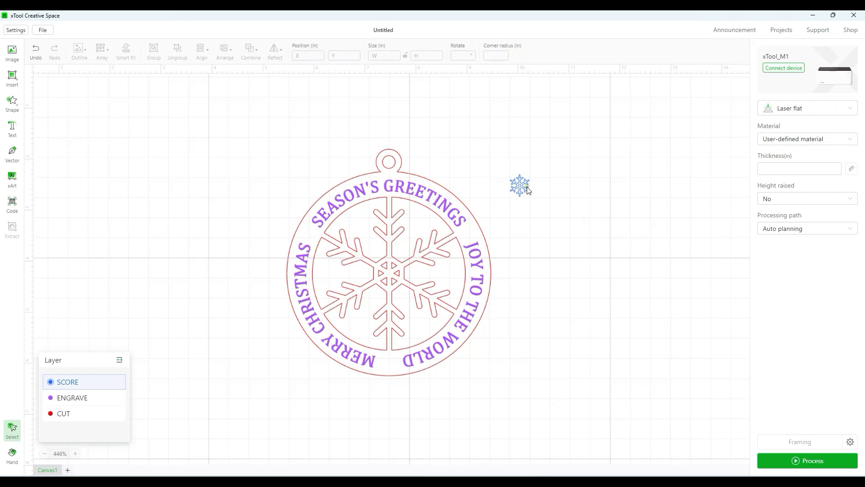
- Place the small snowflake in the gap between GREETINGS and JOY on the outer band, scaled to about 0.3 in wide
drag(519, 195, 467, 240)
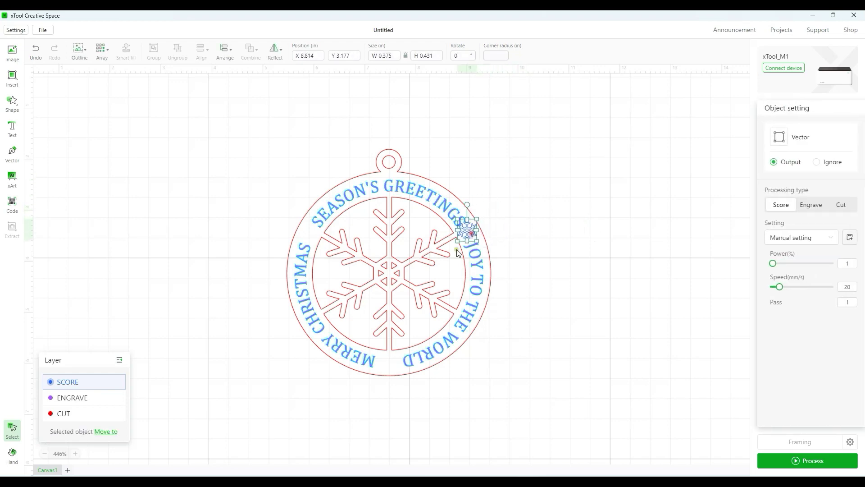
click(75, 454)
click(76, 454)
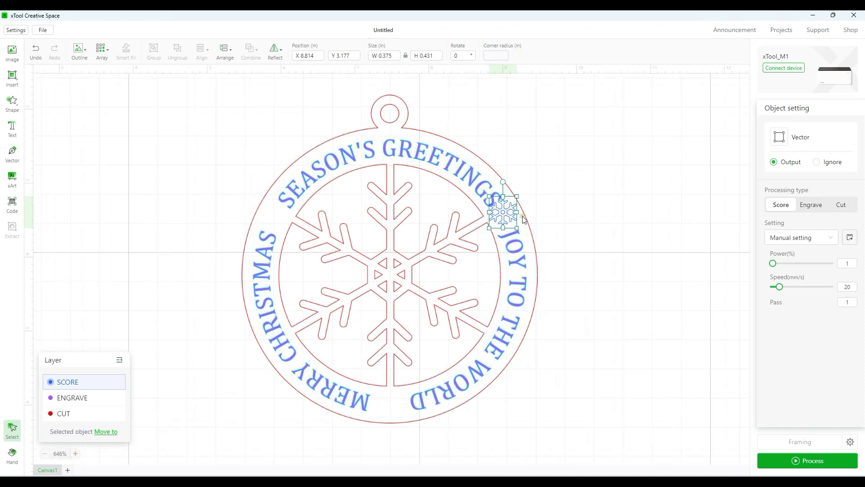
mouse_move(518, 231)
mouse_down()
mouse_move(512, 220)
mouse_move(515, 227)
mouse_up()
click(547, 197)
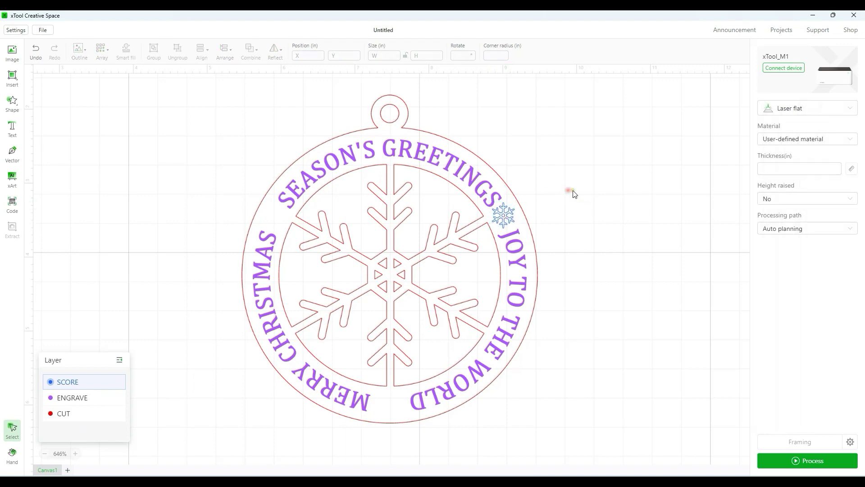
click(504, 214)
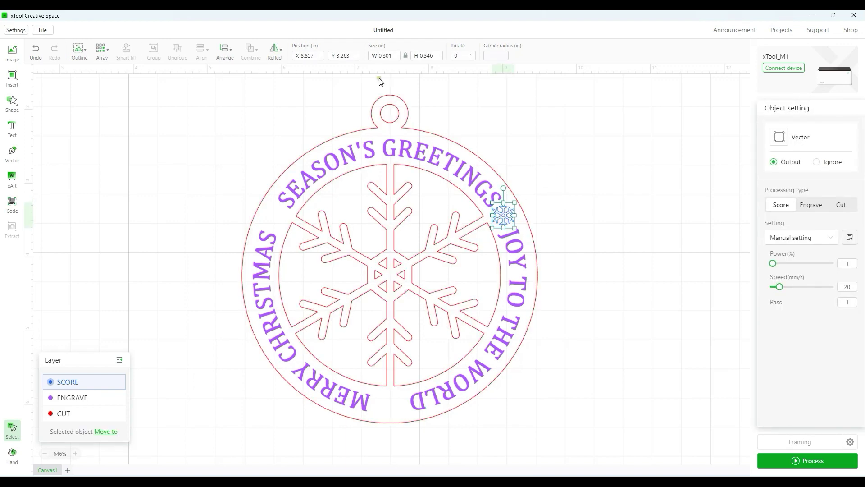
click(378, 59)
click(589, 199)
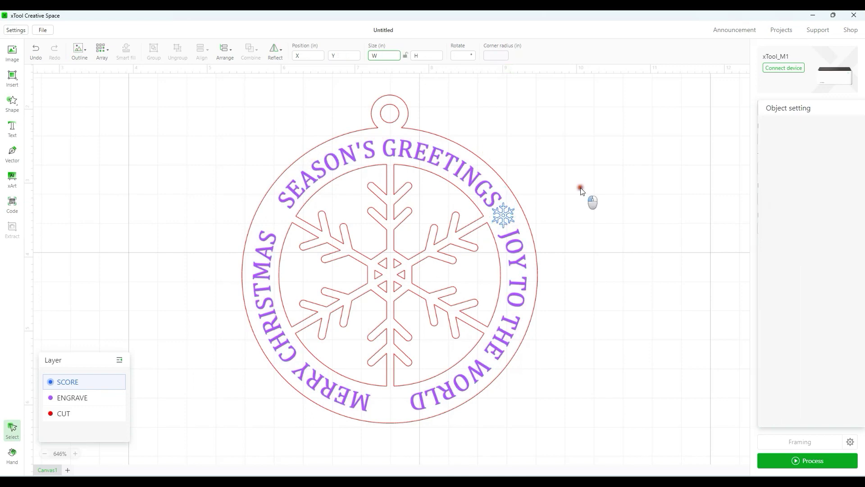
- Copy the small snowflake into the gap between MERRY and WORLD and the gap between CHRISTMAS and SEASON'S on the outer band
click(507, 212)
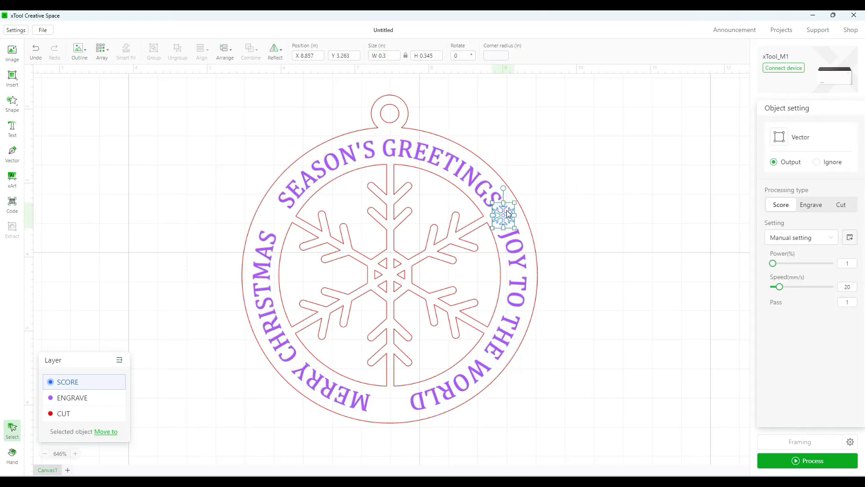
drag(507, 212, 391, 405)
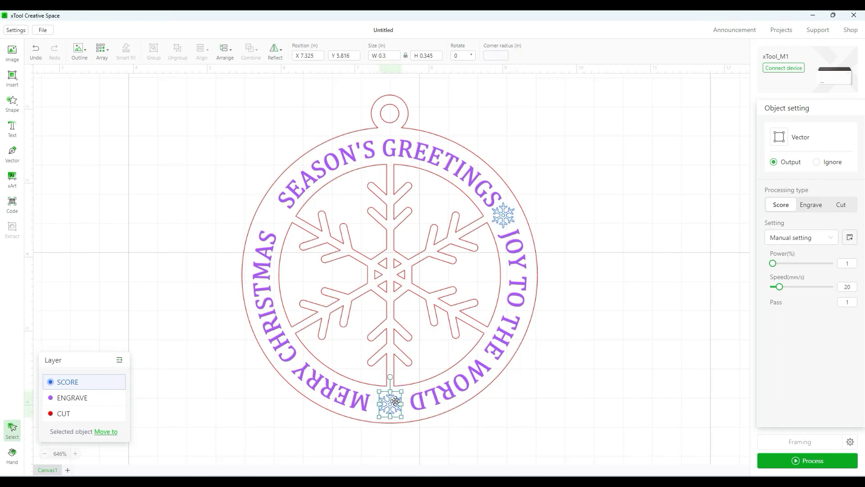
key(ctrl+v)
drag(515, 235, 271, 219)
click(637, 199)
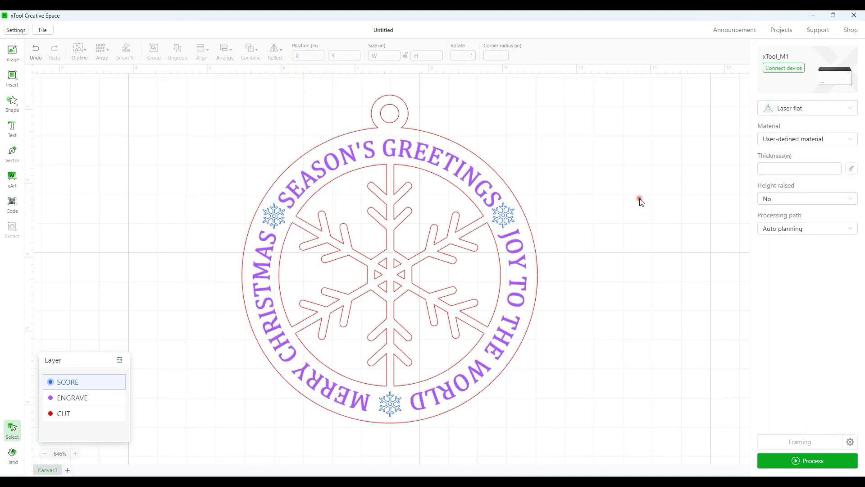
- Nudge the small snowflake between GREETINGS and JOY slightly outward, to about X 8.868 in, to fine-tune its placement in the gap
click(503, 216)
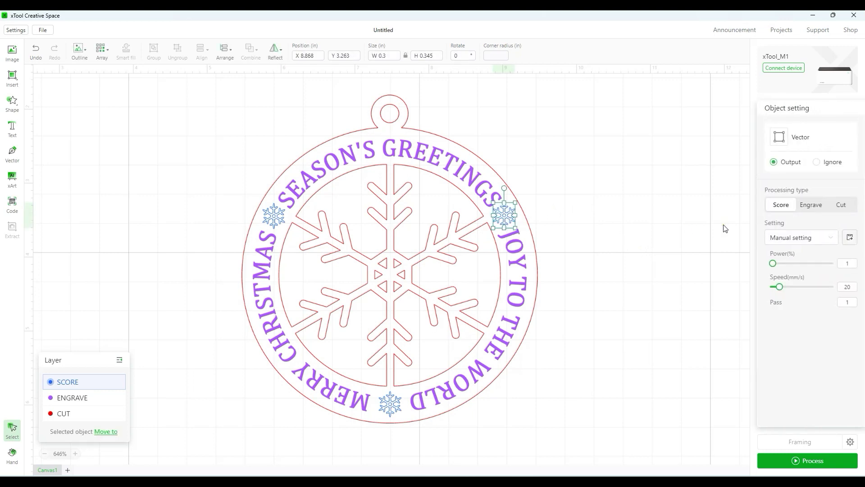
click(659, 256)
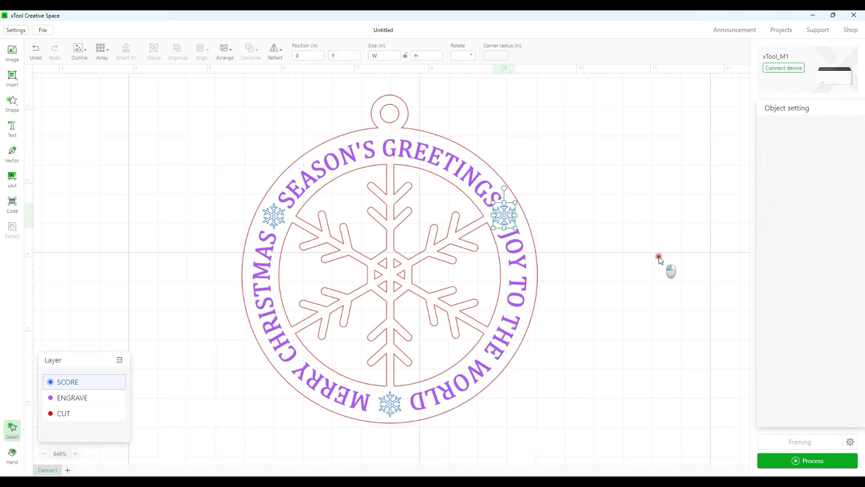
click(506, 217)
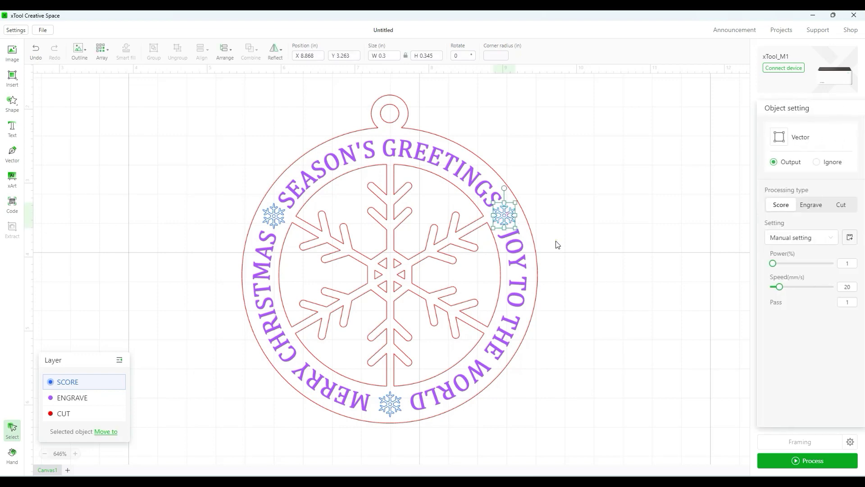
key(Down)
click(591, 242)
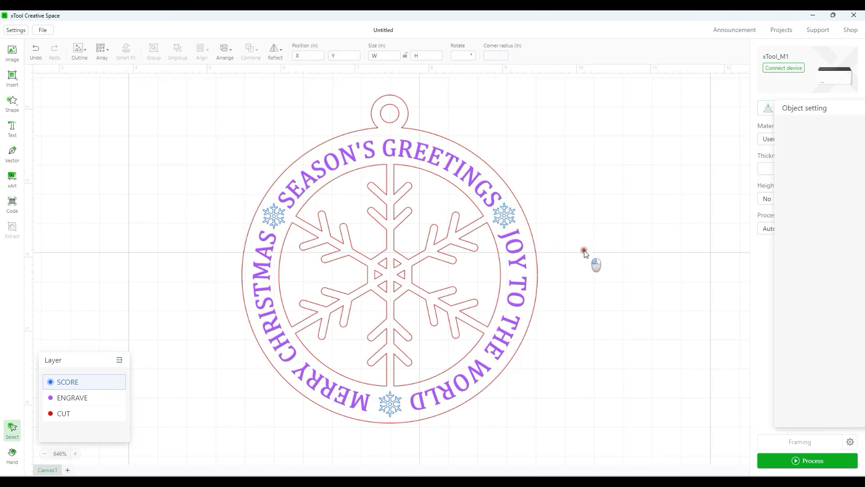